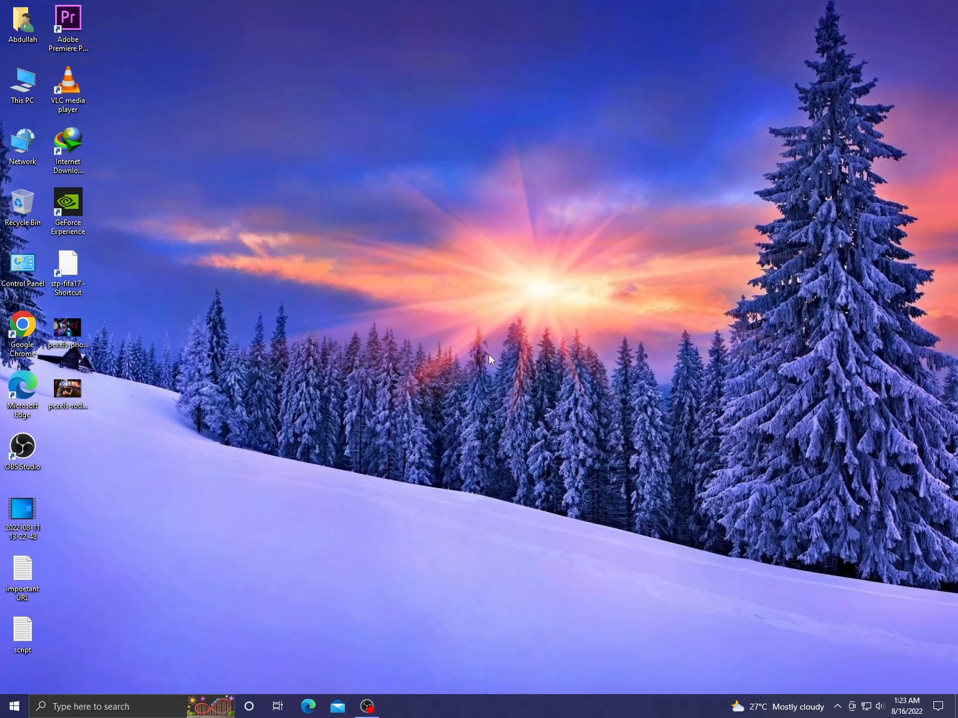
Open Microsoft Edge in a full-size window and search the web for "blogger"
{"action": "left_click", "coordinate": [307, 706]}
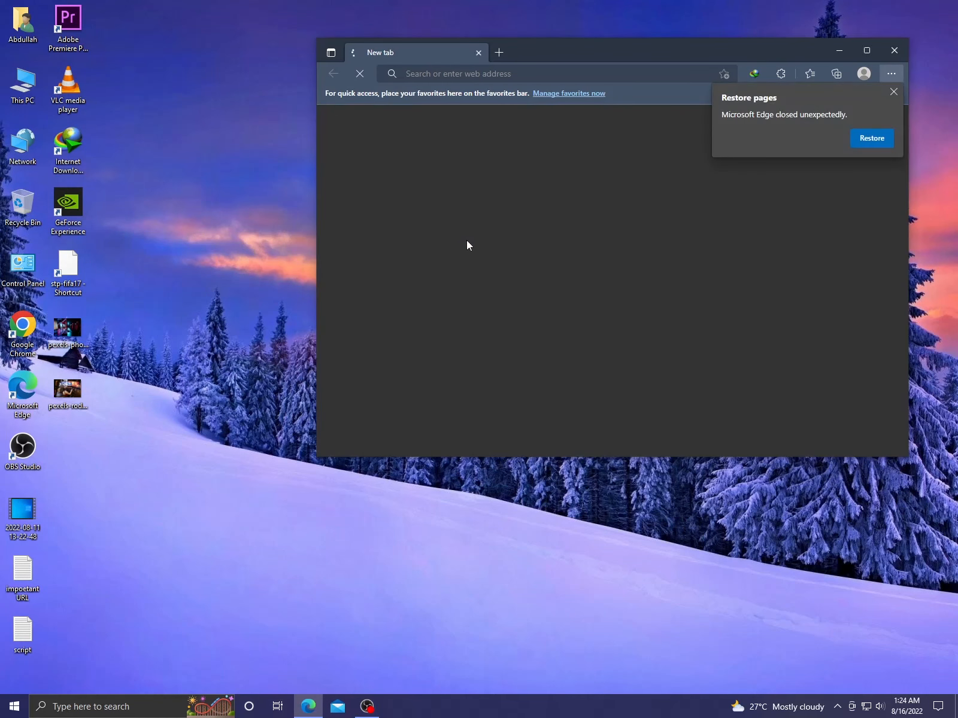
{"action": "left_click", "coordinate": [875, 54]}
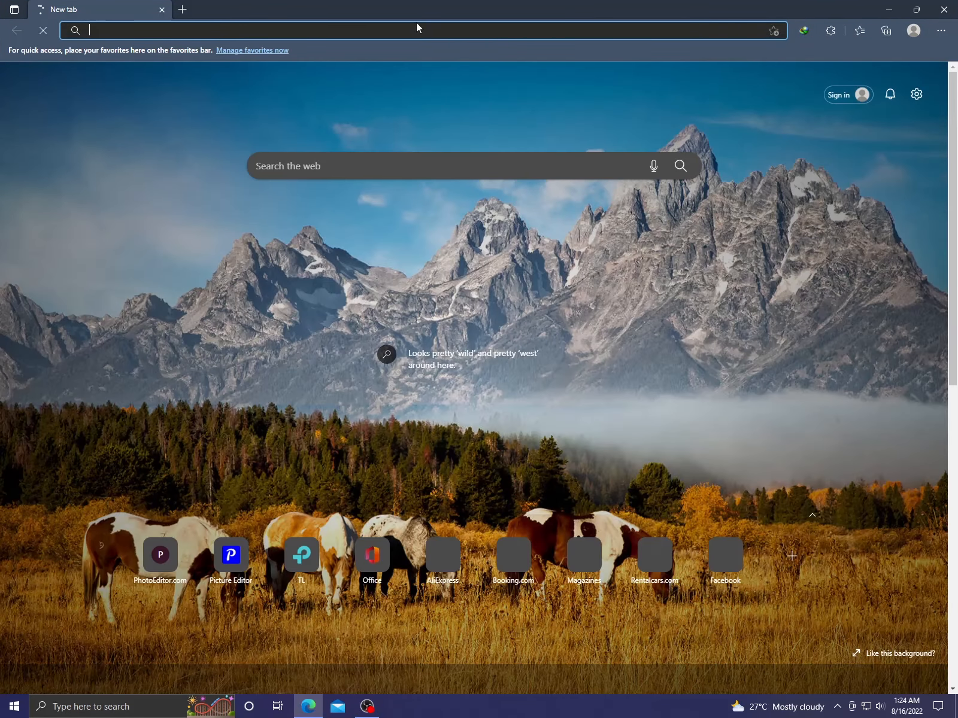
{"action": "left_click", "coordinate": [416, 25]}
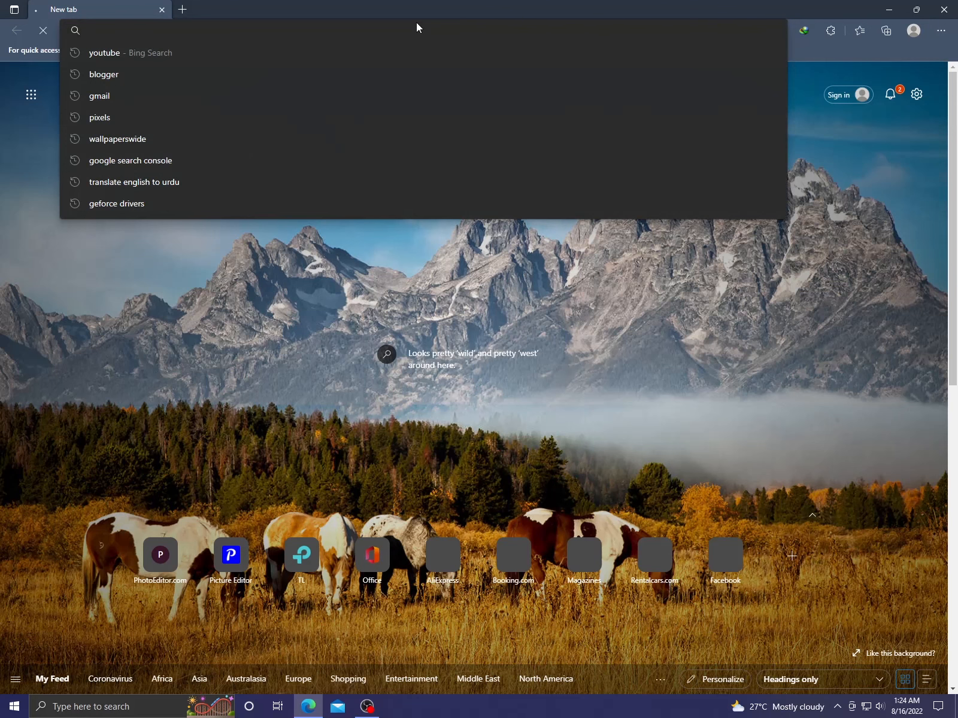
{"action": "type", "text": "blogge"}
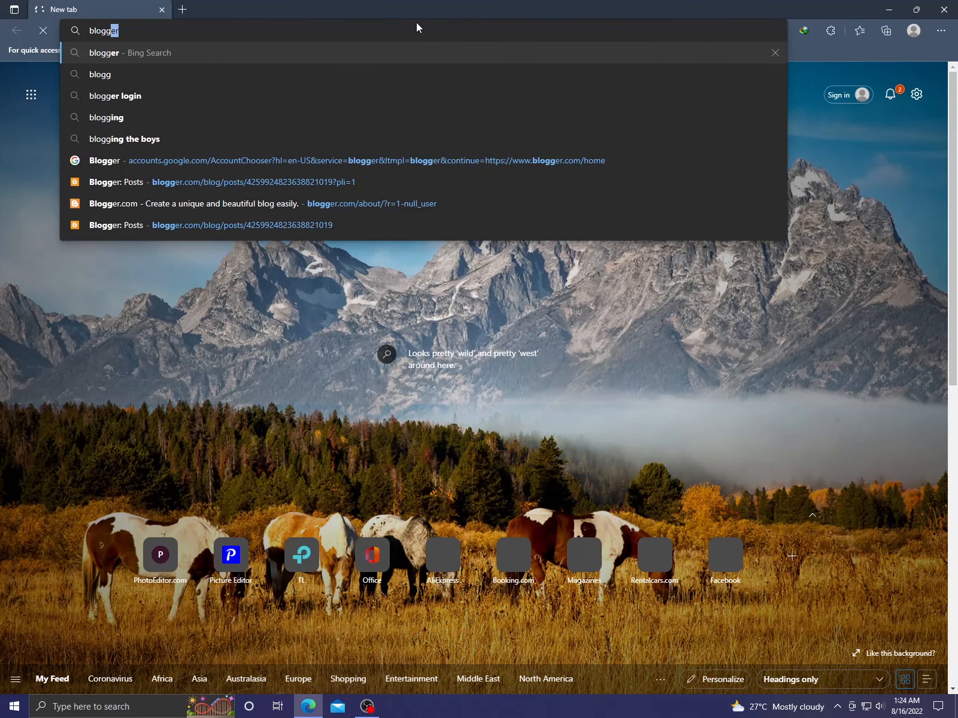
{"action": "type", "text": "r"}
{"action": "key", "text": "Return"}
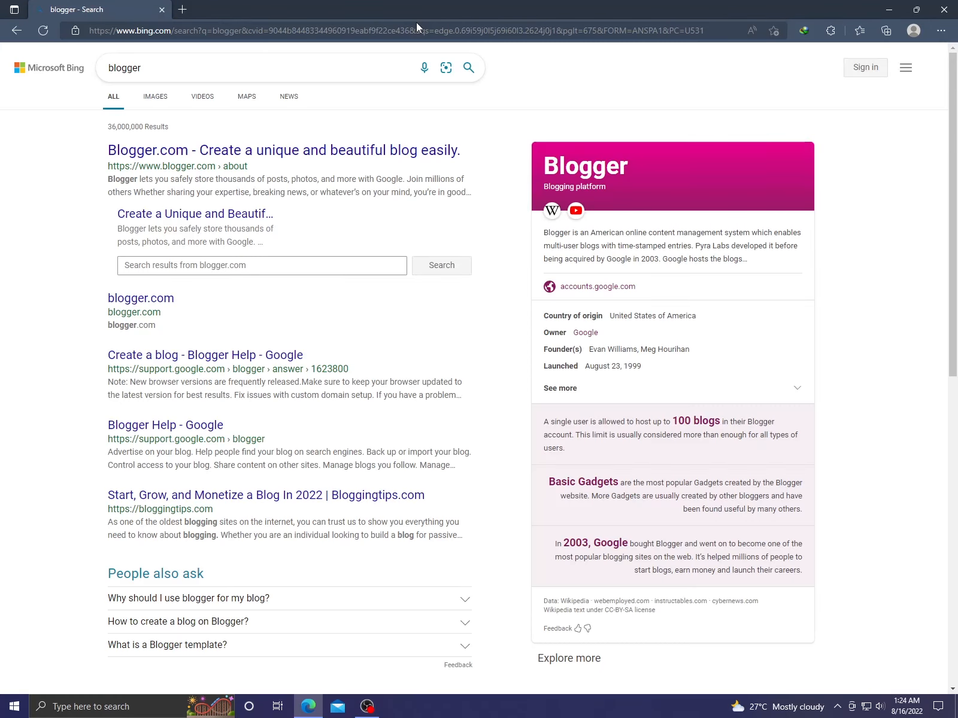
Open the Blogger.com site, close the search results page, and sign in with the second listed Google account
{"action": "left_click", "coordinate": [308, 151]}
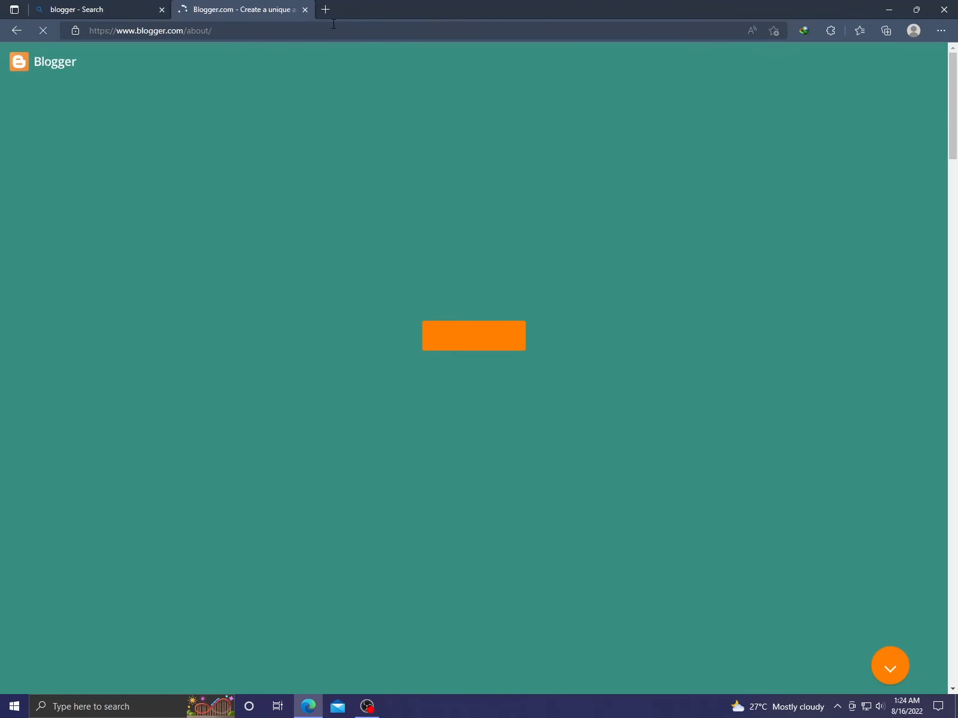
{"action": "left_click", "coordinate": [161, 10]}
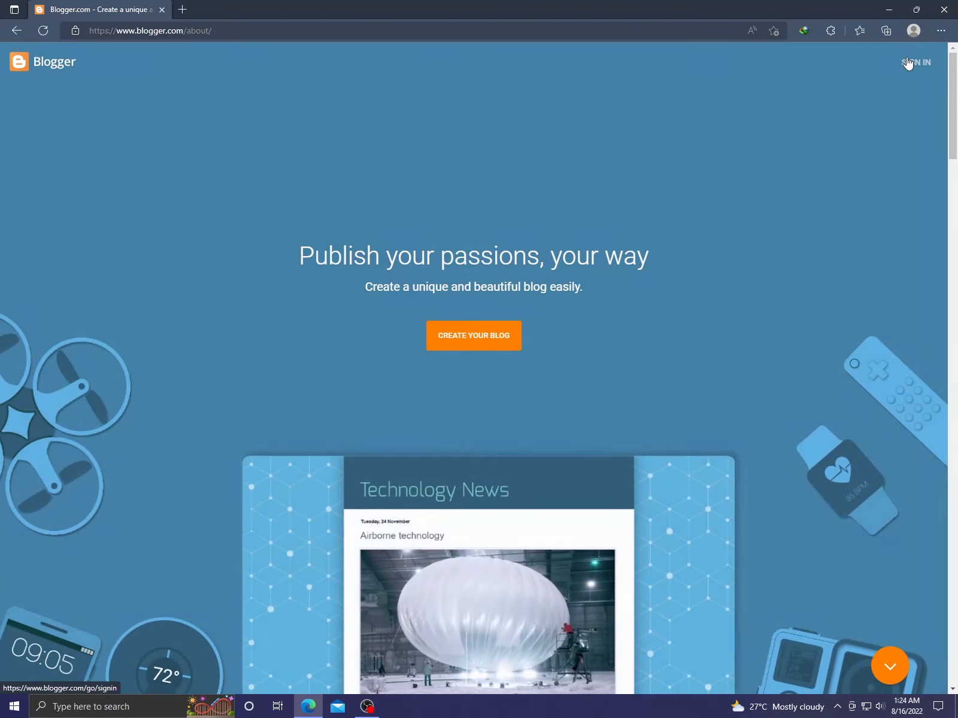
{"action": "left_click", "coordinate": [908, 63]}
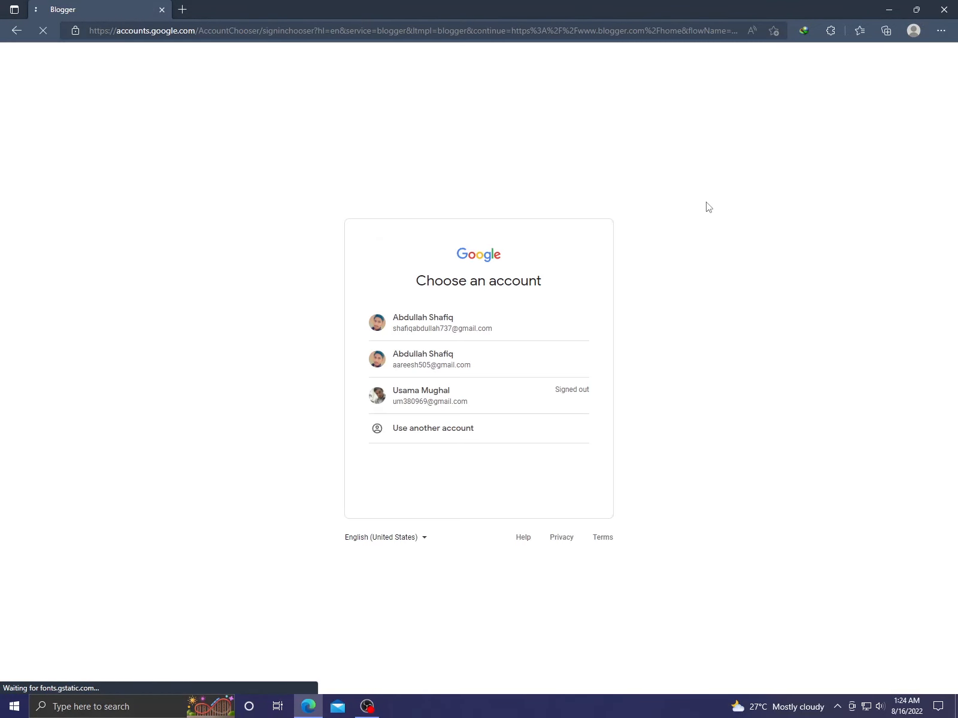
{"action": "left_click", "coordinate": [510, 356]}
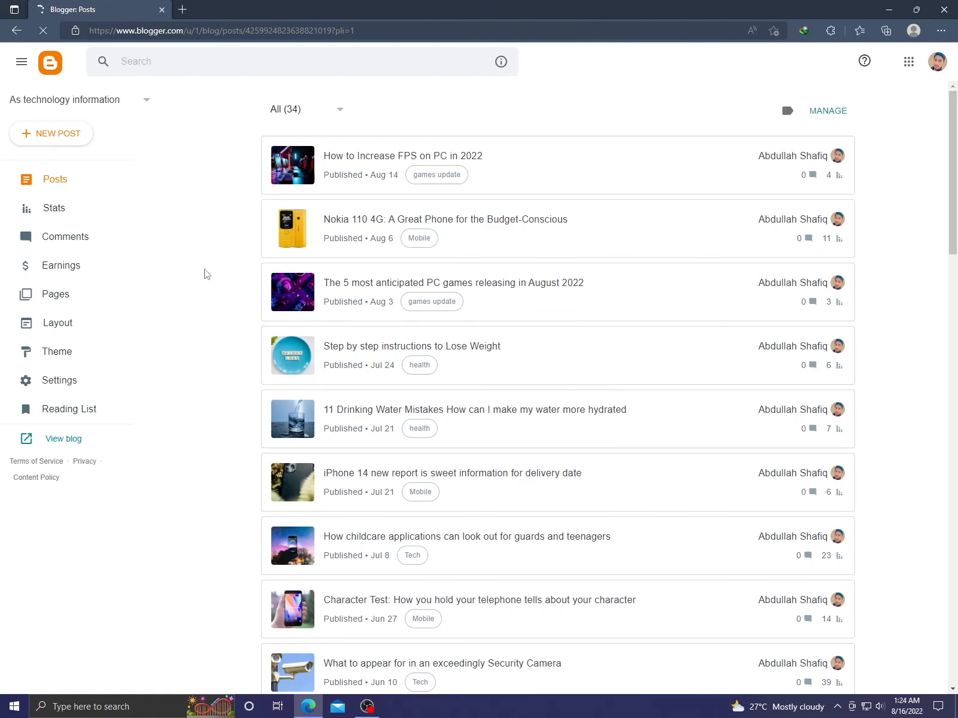
Look through the blog's list of published posts down to the oldest one
{"action": "scroll", "coordinate": [360, 331], "scroll_direction": "down", "scroll_amount": 7}
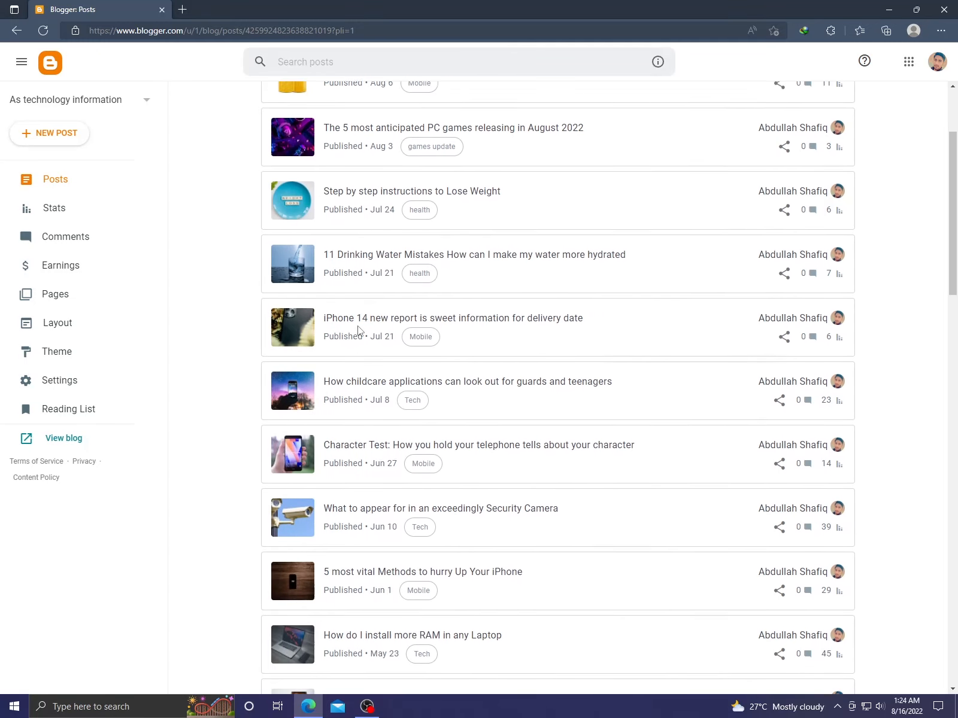
{"action": "scroll", "coordinate": [359, 331], "scroll_direction": "down", "scroll_amount": 19}
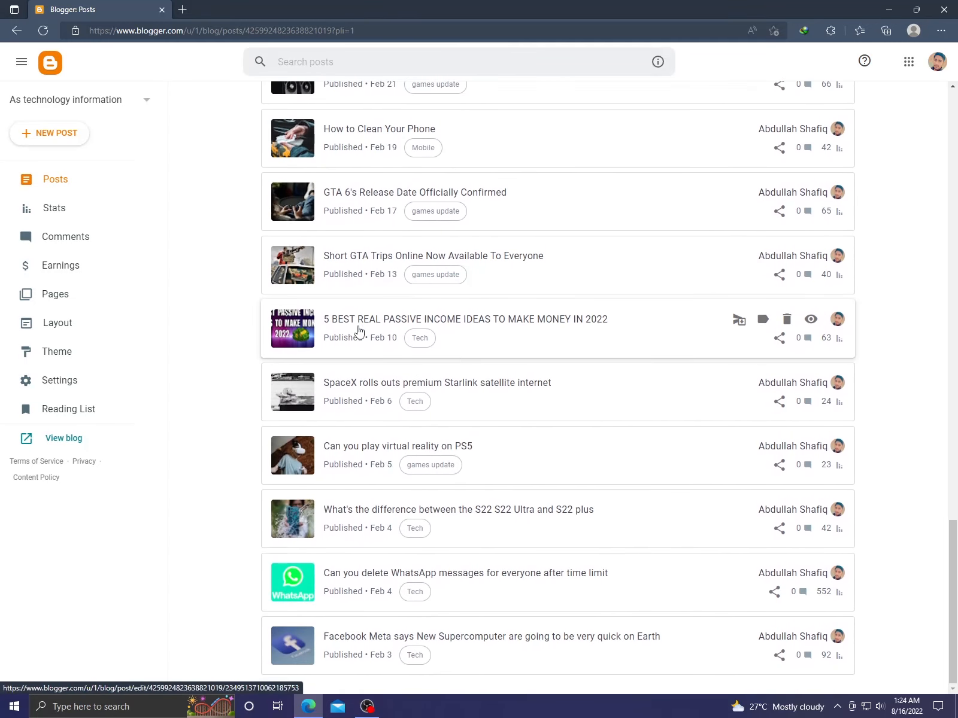
{"action": "scroll", "coordinate": [359, 331], "scroll_direction": "up", "scroll_amount": 8}
{"action": "scroll", "coordinate": [359, 331], "scroll_direction": "up", "scroll_amount": 15}
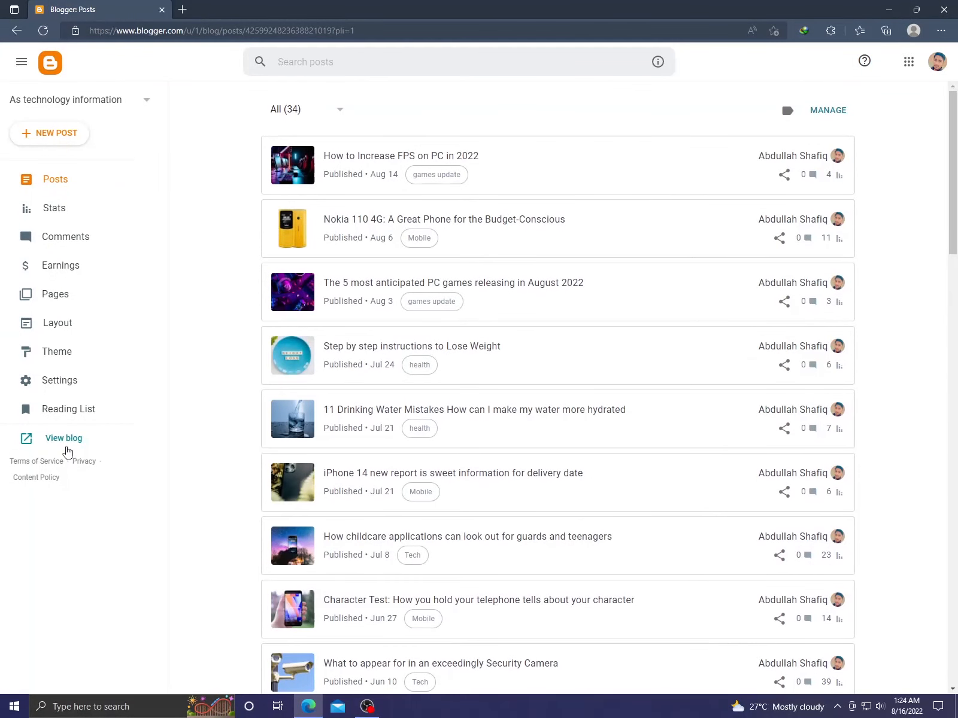
View the live blog and examine its web address, logo and home page sections down to the footer
{"action": "left_click", "coordinate": [65, 443]}
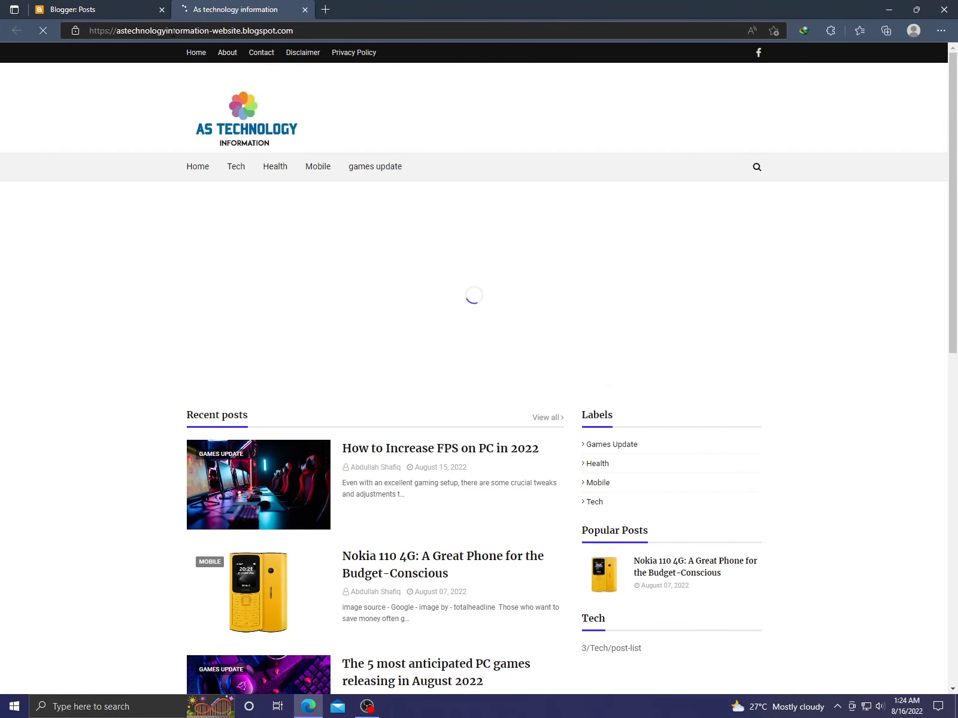
{"action": "left_click_drag", "start_coordinate": [117, 30], "coordinate": [296, 30]}
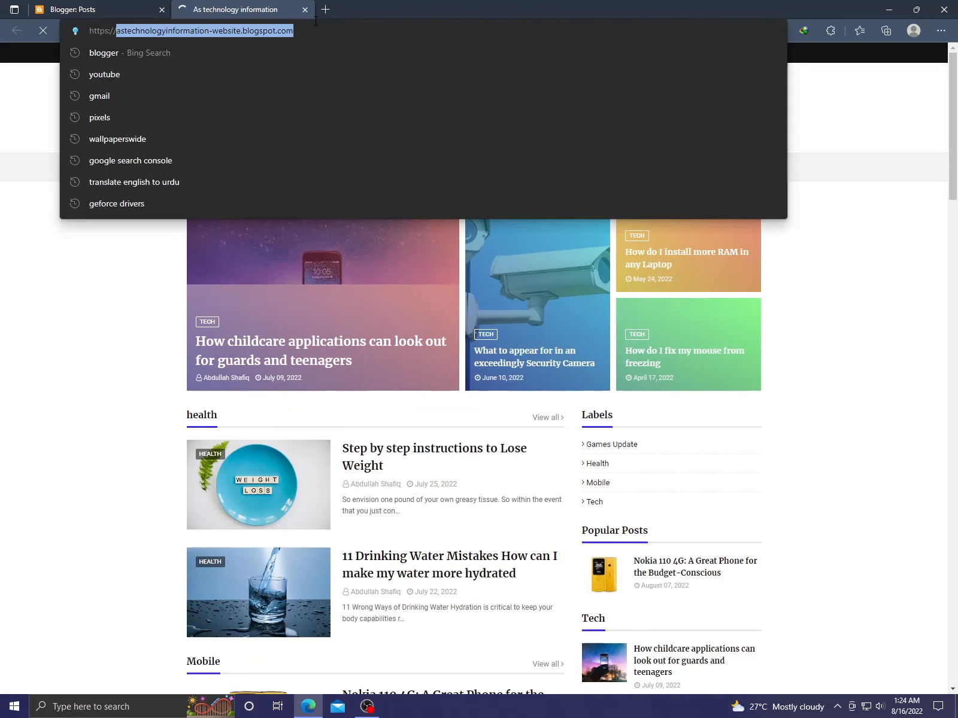
{"action": "left_click", "coordinate": [325, 24]}
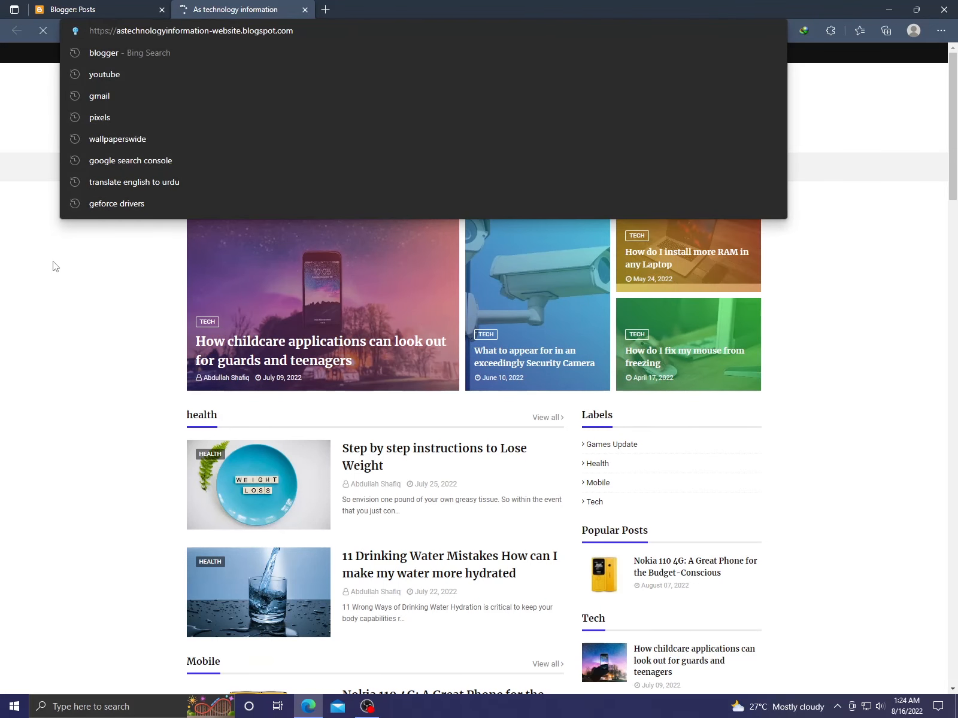
{"action": "left_click", "coordinate": [84, 297]}
{"action": "left_click_drag", "start_coordinate": [197, 129], "coordinate": [257, 141]}
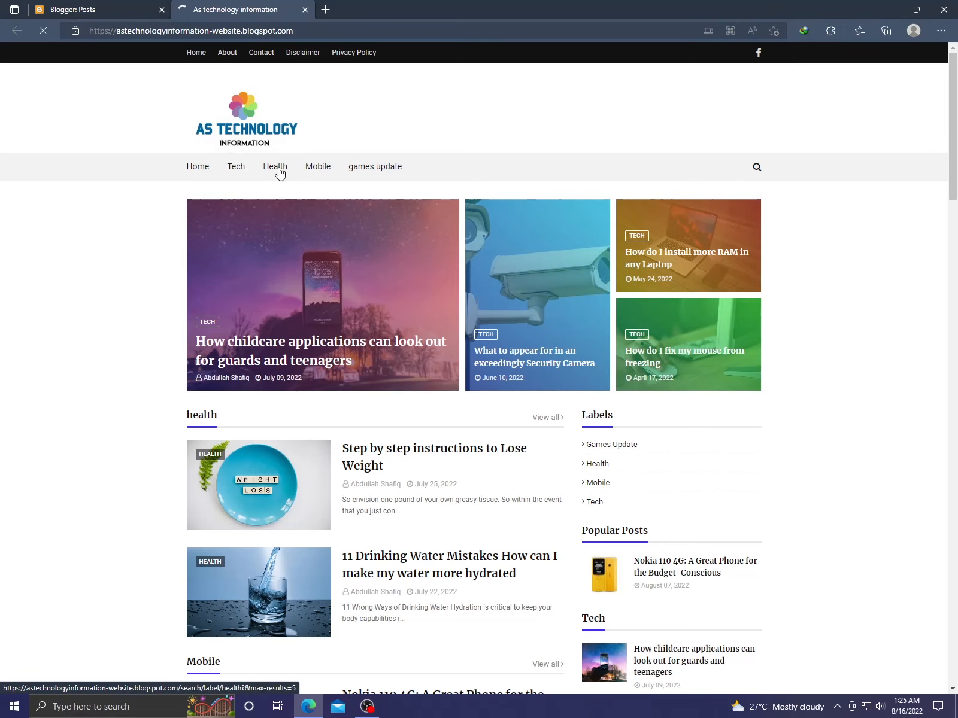
{"action": "middle_click", "coordinate": [824, 243]}
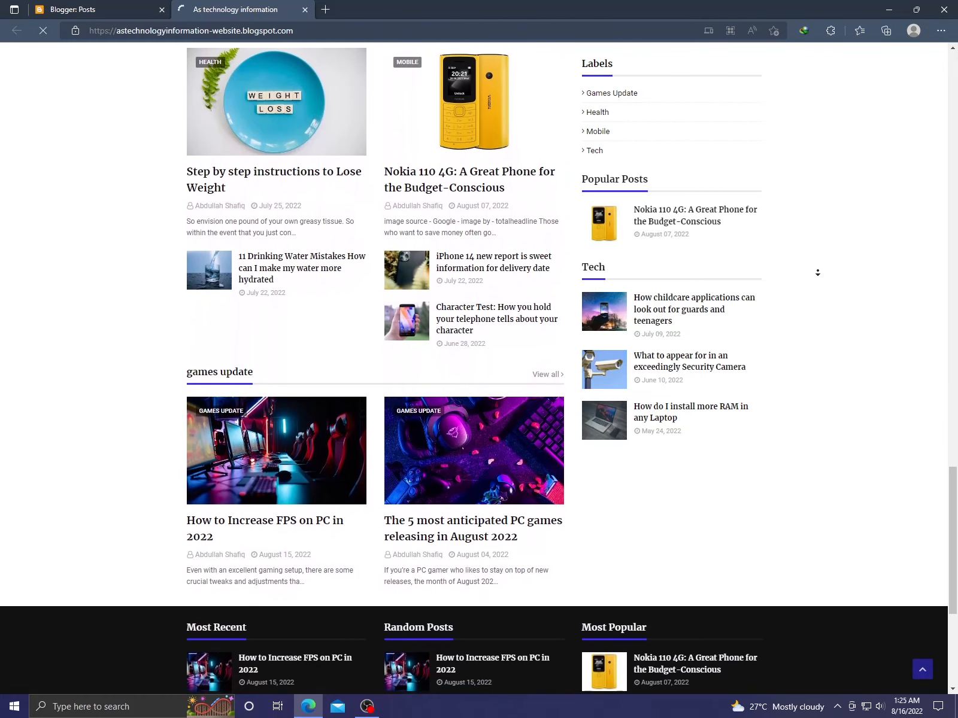
{"action": "middle_click", "coordinate": [817, 272]}
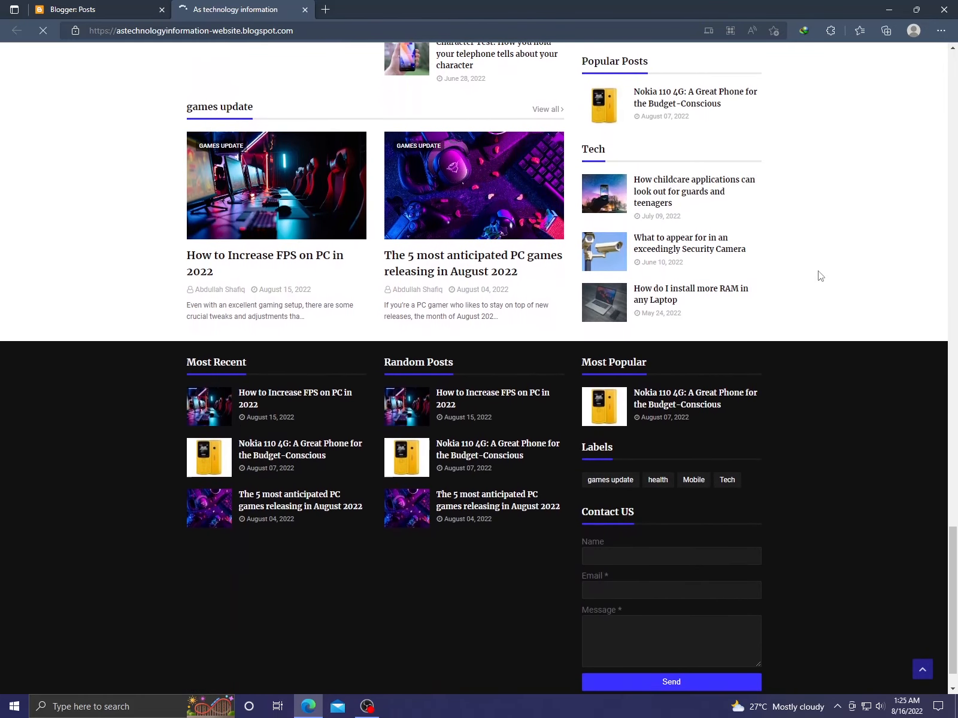
{"action": "scroll", "coordinate": [816, 274], "scroll_direction": "down", "scroll_amount": 1}
{"action": "scroll", "coordinate": [805, 323], "scroll_direction": "up", "scroll_amount": 20}
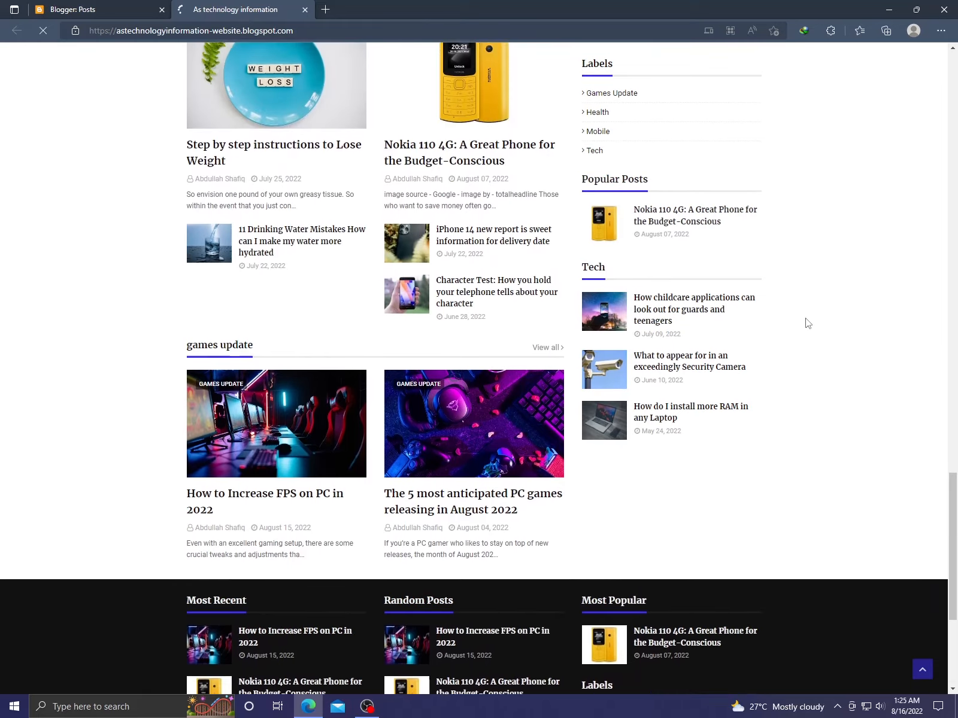
{"action": "scroll", "coordinate": [808, 323], "scroll_direction": "up", "scroll_amount": 2}
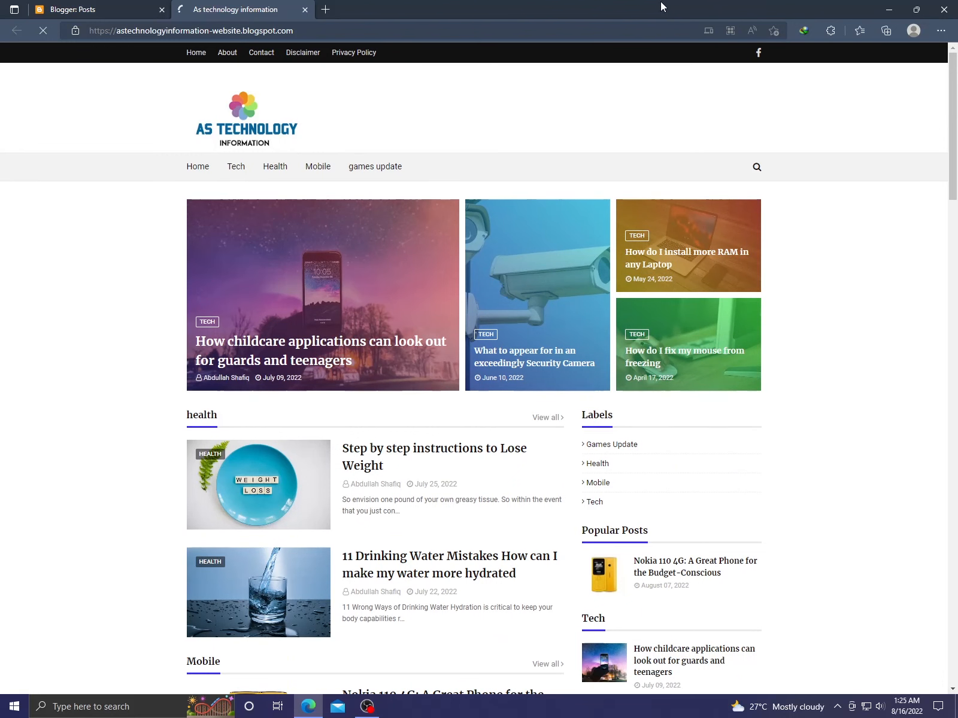
Return to the Blogger posts list and open the post "How to Increase FPS on PC in 2022" for editing
{"action": "left_click", "coordinate": [134, 5]}
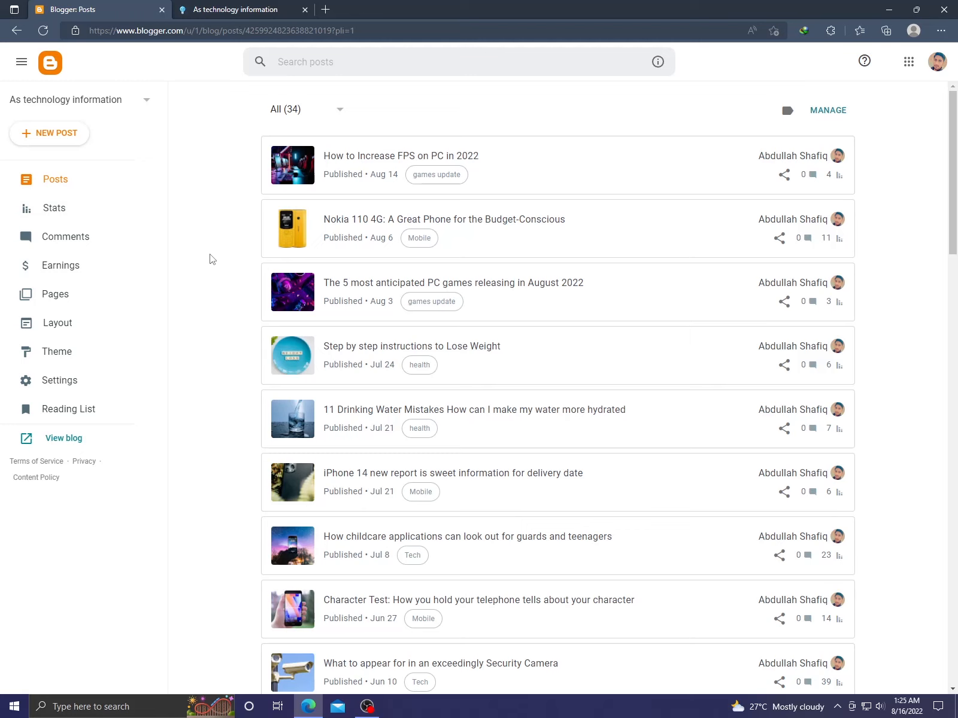
{"action": "left_click", "coordinate": [373, 162]}
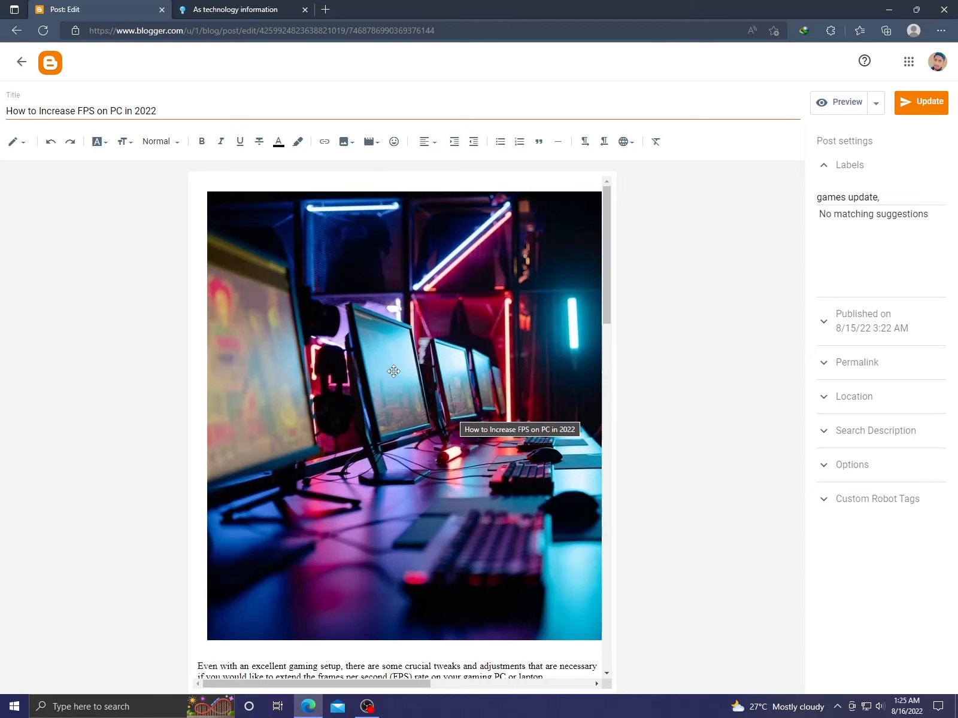
{"action": "scroll", "coordinate": [393, 372], "scroll_direction": "down", "scroll_amount": 1}
{"action": "scroll", "coordinate": [372, 425], "scroll_direction": "up", "scroll_amount": 1}
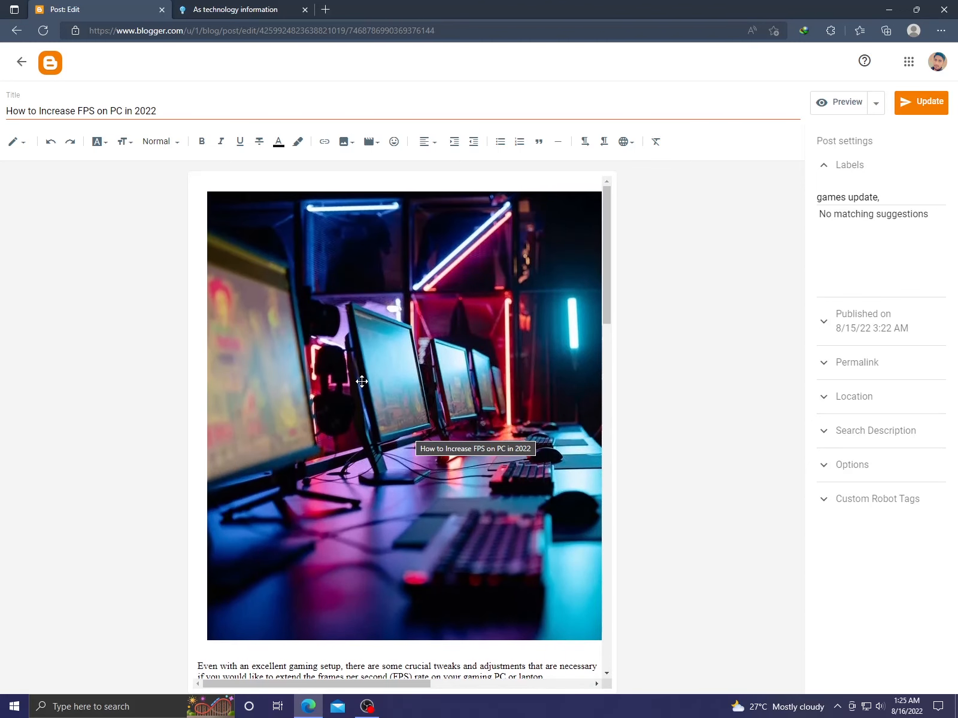
Inspect the image at the start of the post, delete its img element from the page code, and close the developer tools
{"action": "right_click", "coordinate": [396, 334]}
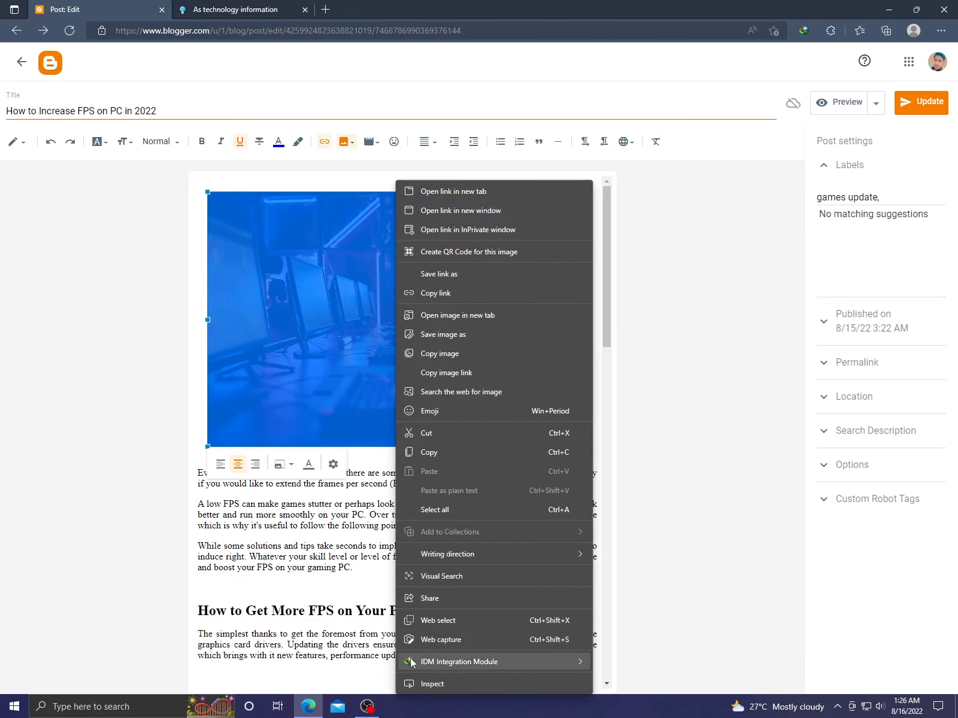
{"action": "left_click", "coordinate": [432, 684]}
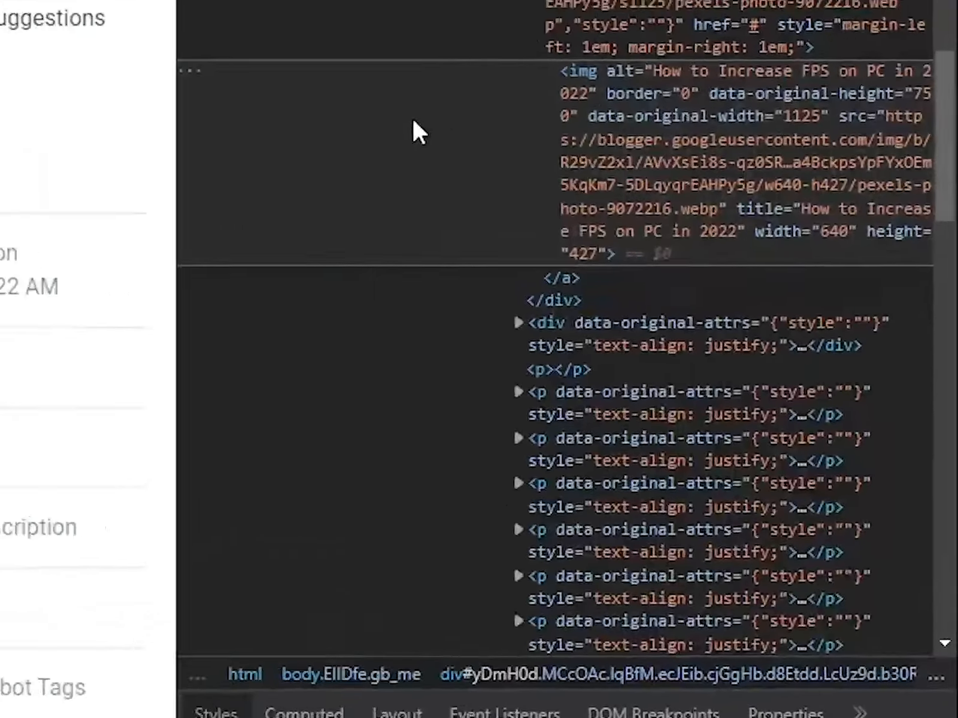
{"action": "right_click", "coordinate": [726, 257]}
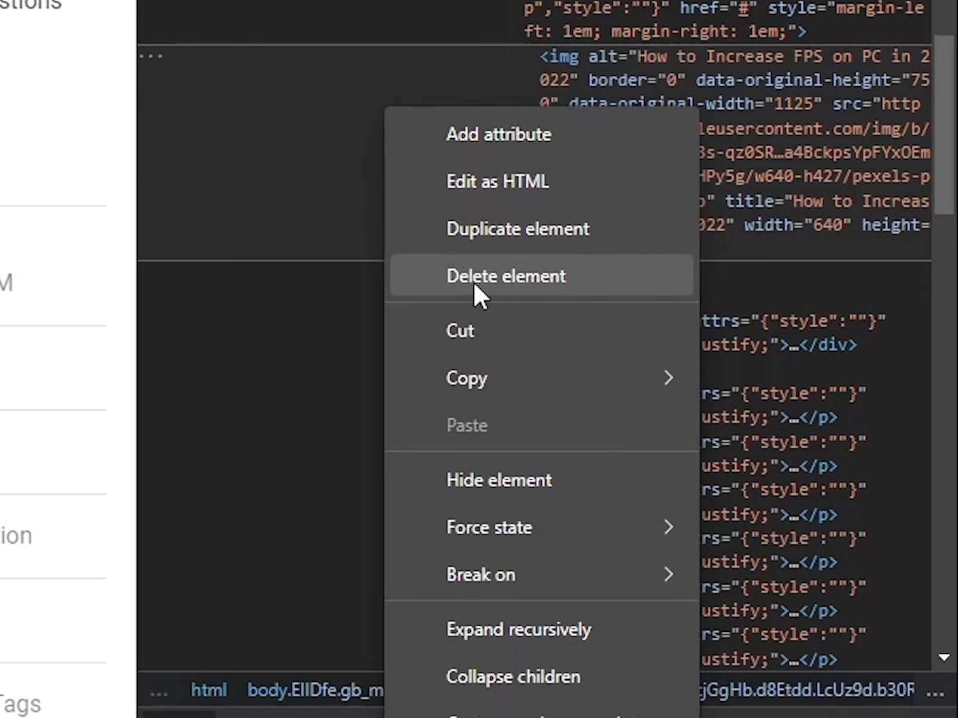
{"action": "left_click", "coordinate": [533, 280]}
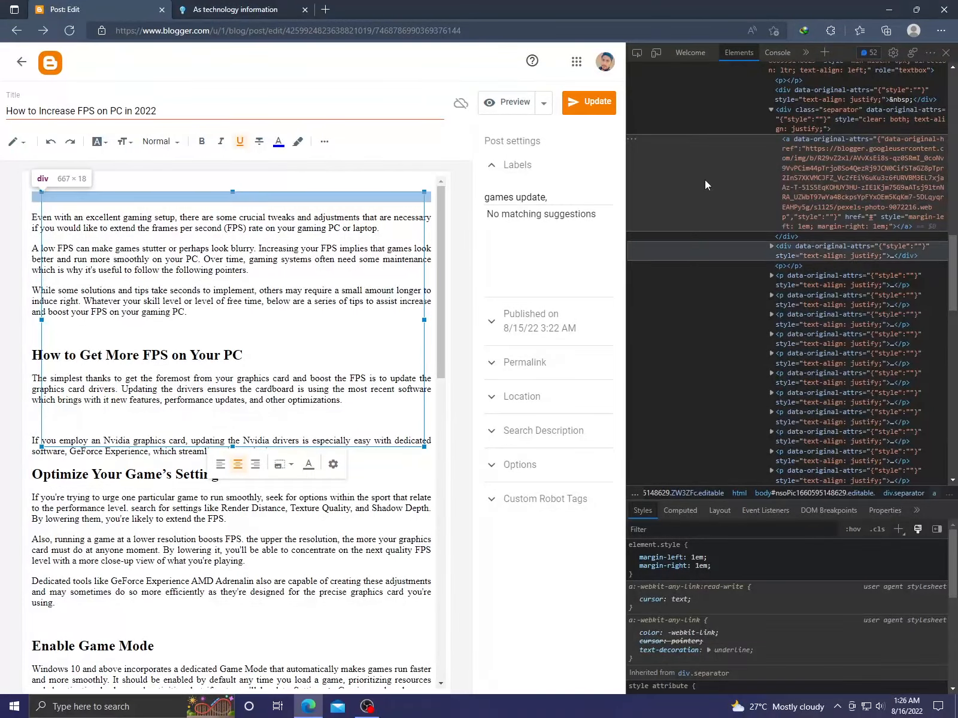
{"action": "left_click", "coordinate": [946, 52]}
Insert the desktop image pexels-rodnae-productions-7915289 on the empty line at the start of the post, uploading it from the computer
{"action": "left_click", "coordinate": [281, 210]}
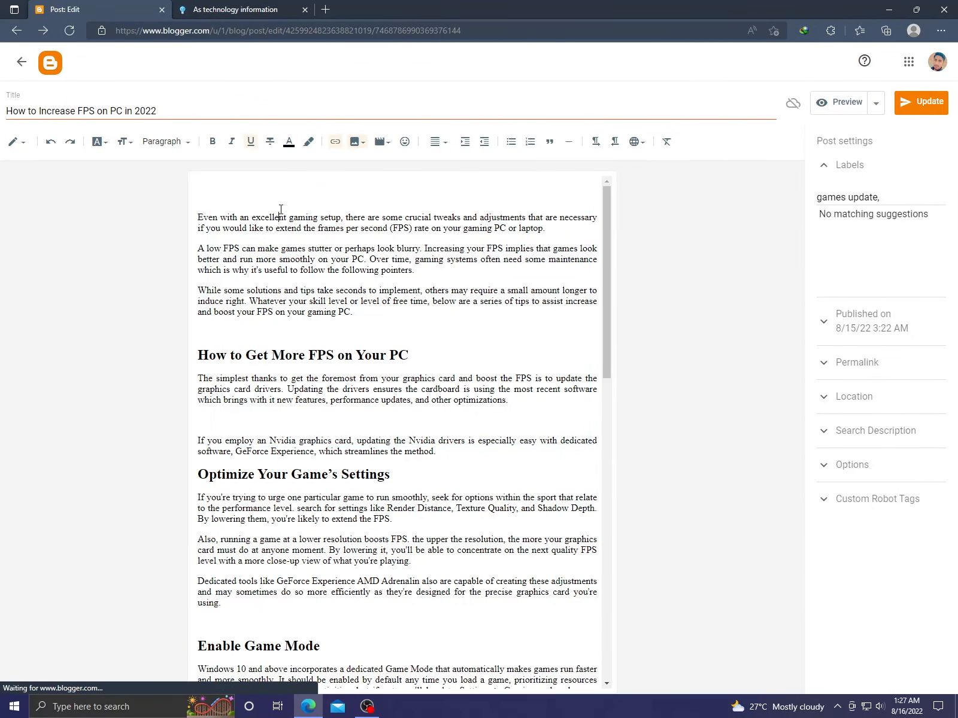
{"action": "left_click", "coordinate": [213, 194]}
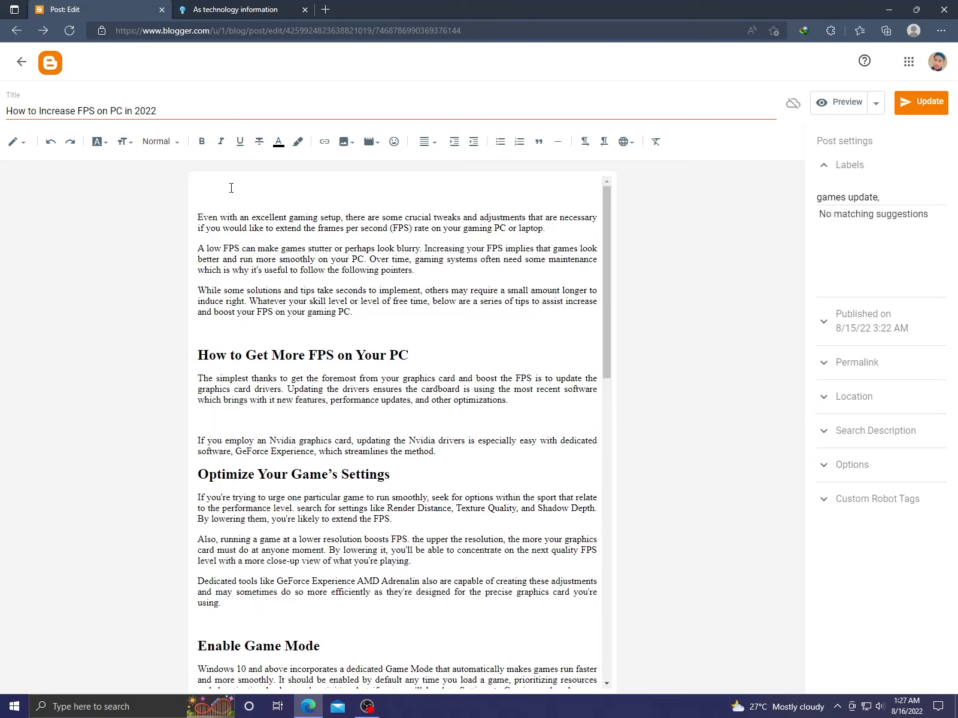
{"action": "left_click", "coordinate": [346, 141]}
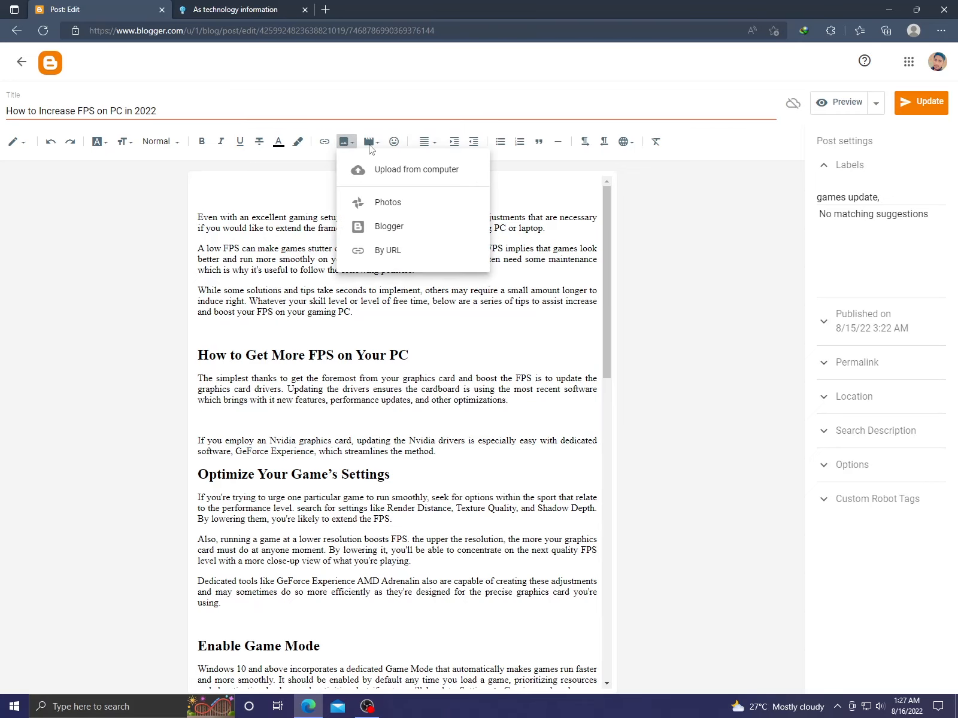
{"action": "left_click", "coordinate": [427, 173]}
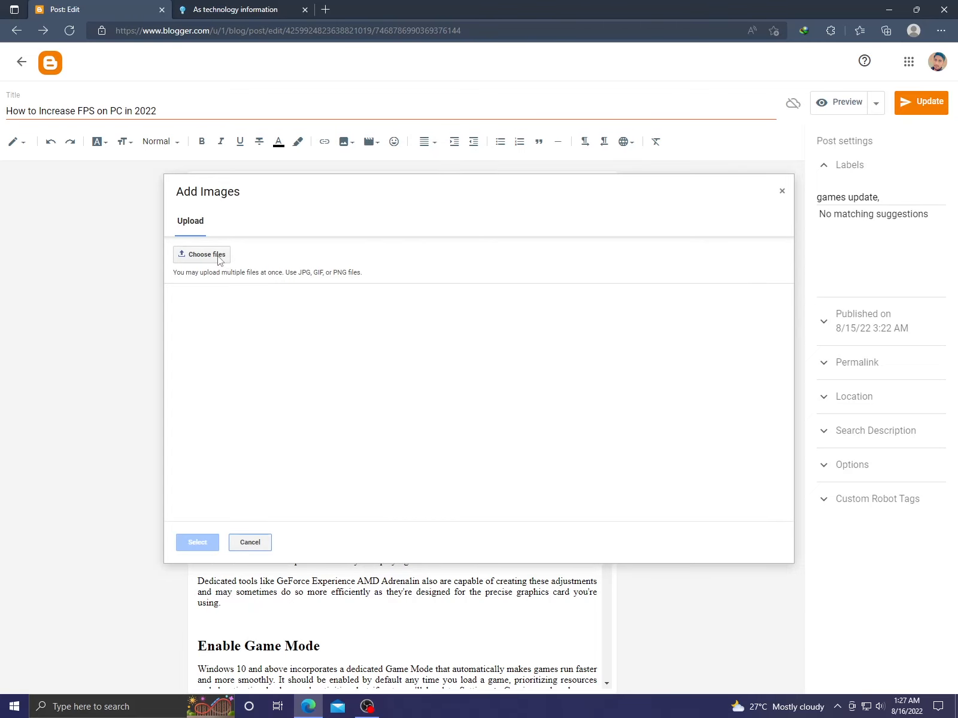
{"action": "left_click", "coordinate": [219, 256]}
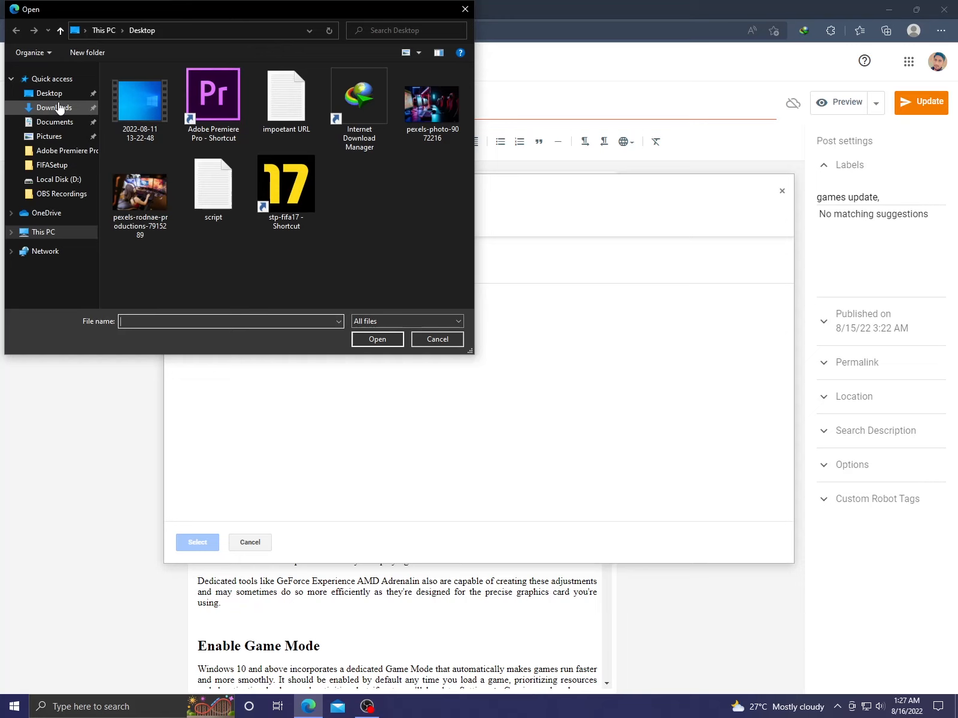
{"action": "left_click", "coordinate": [57, 95]}
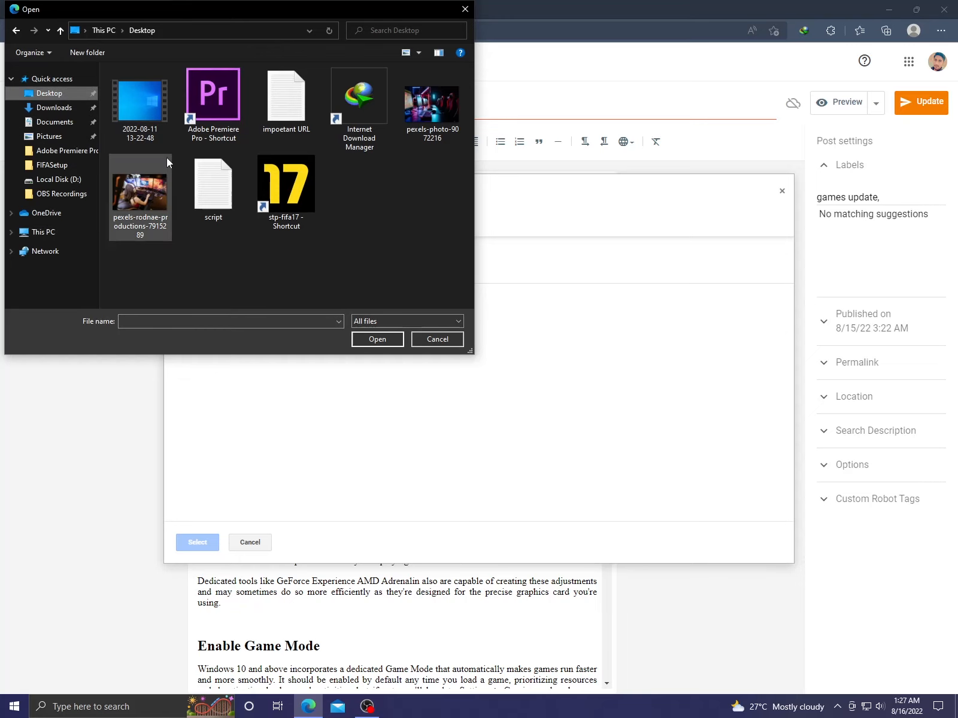
{"action": "left_click", "coordinate": [127, 220]}
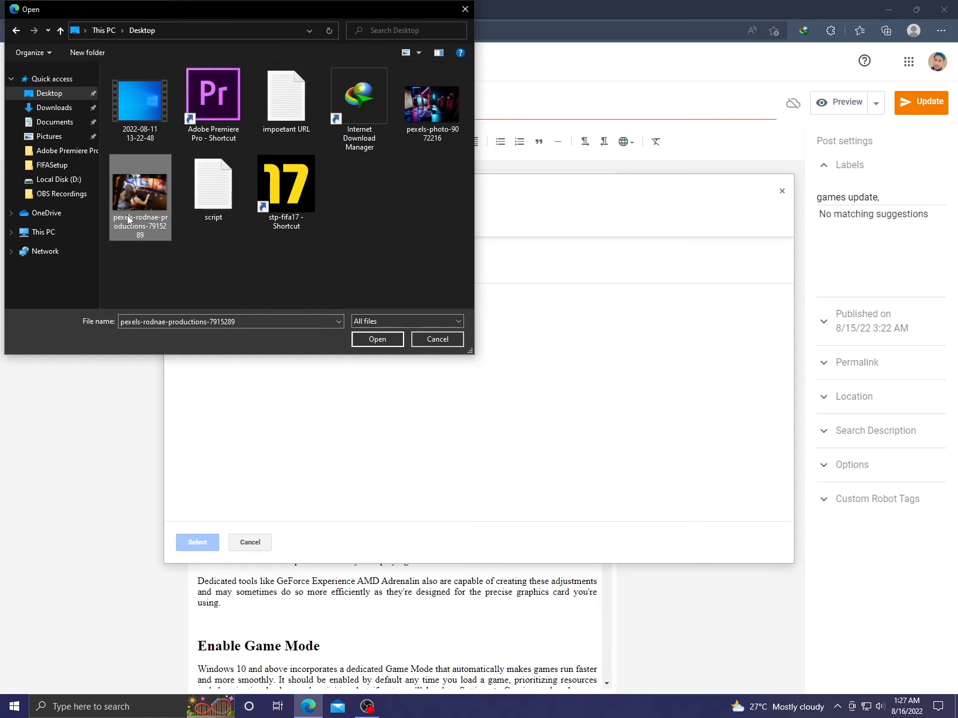
{"action": "left_click", "coordinate": [384, 343]}
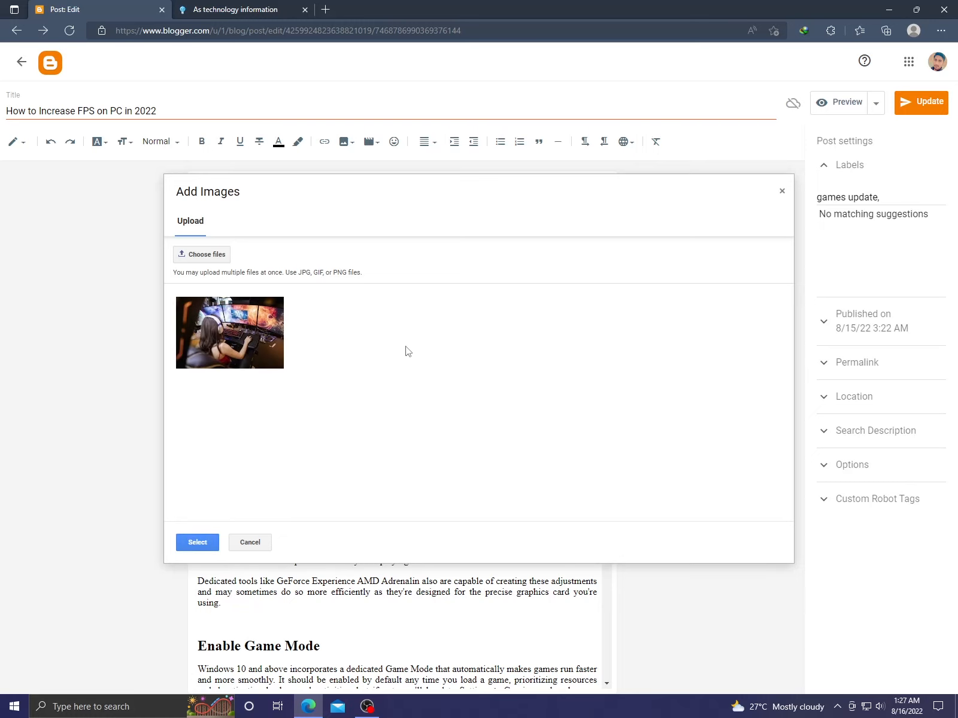
{"action": "left_click", "coordinate": [198, 542]}
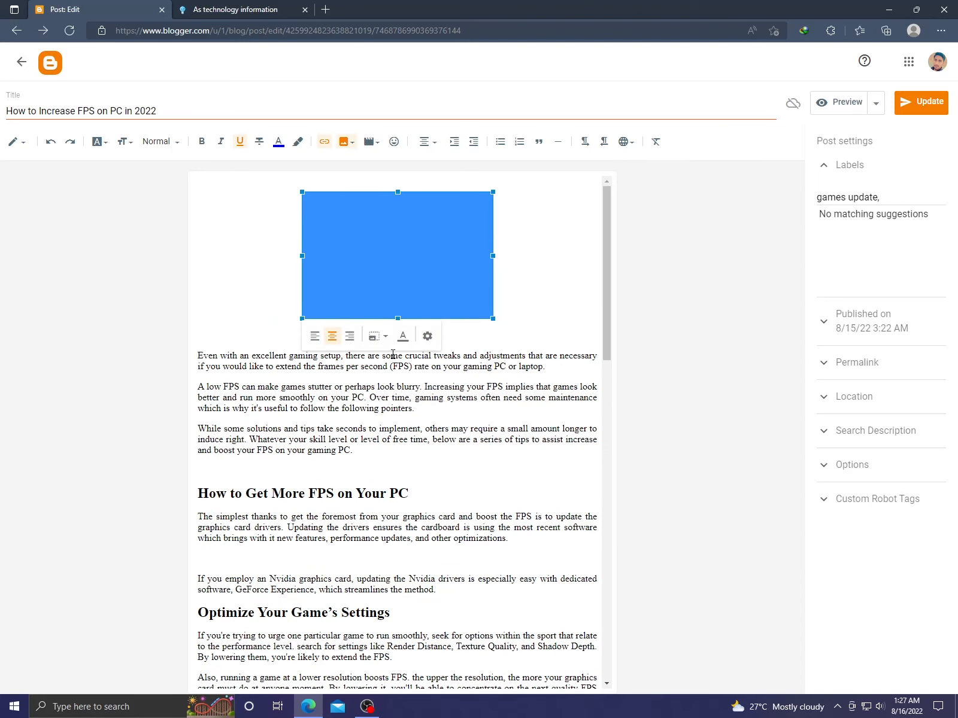
Set the inserted lead image to its original size
{"action": "left_click", "coordinate": [427, 336]}
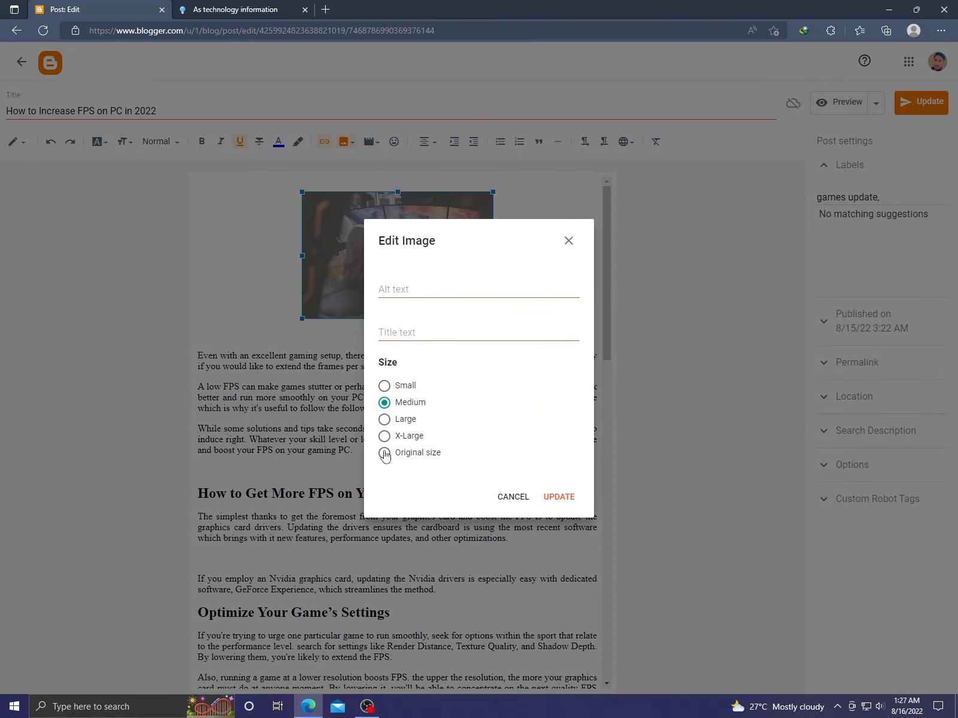
{"action": "left_click", "coordinate": [384, 453]}
{"action": "left_click", "coordinate": [559, 498]}
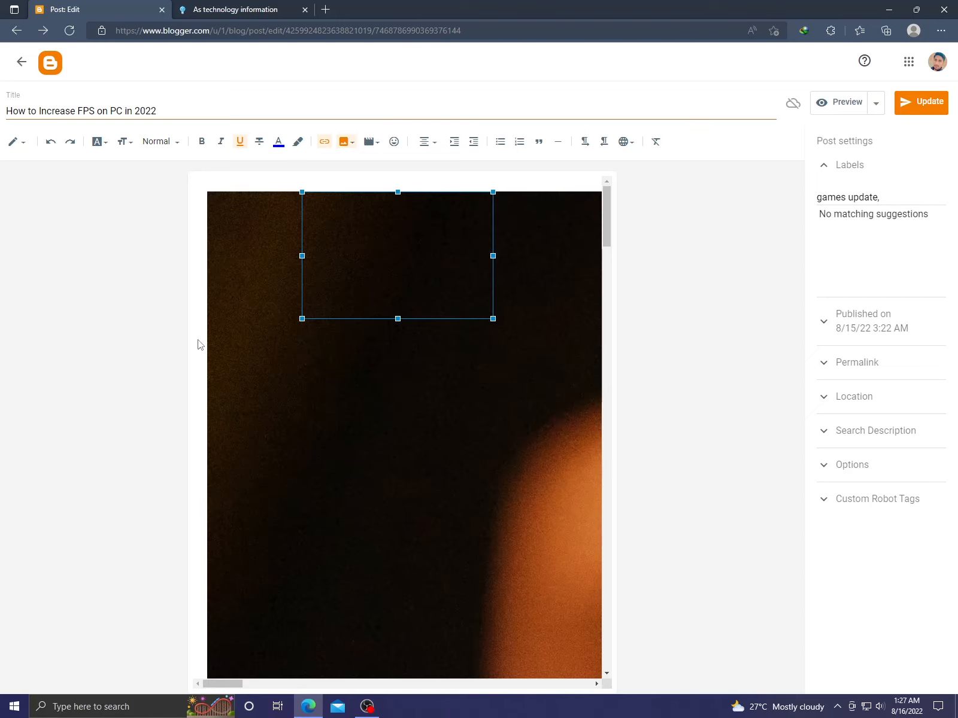
Remove the blank line between the lead image and the first paragraph, "Even with an excellent gaming setup"
{"action": "scroll", "coordinate": [214, 340], "scroll_direction": "down", "scroll_amount": 10}
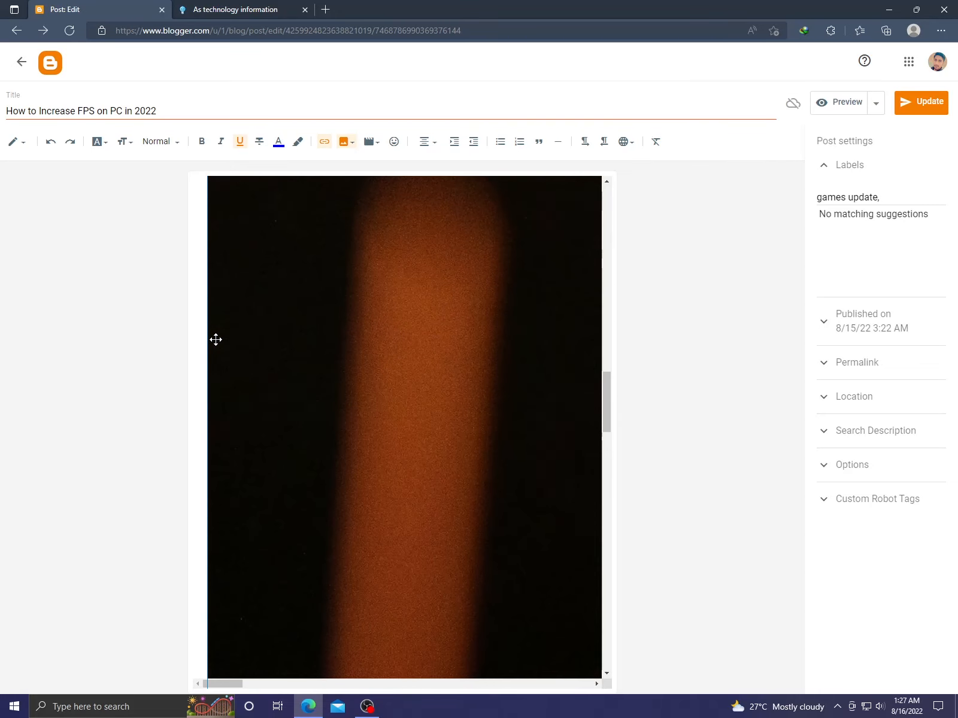
{"action": "scroll", "coordinate": [215, 339], "scroll_direction": "down", "scroll_amount": 5}
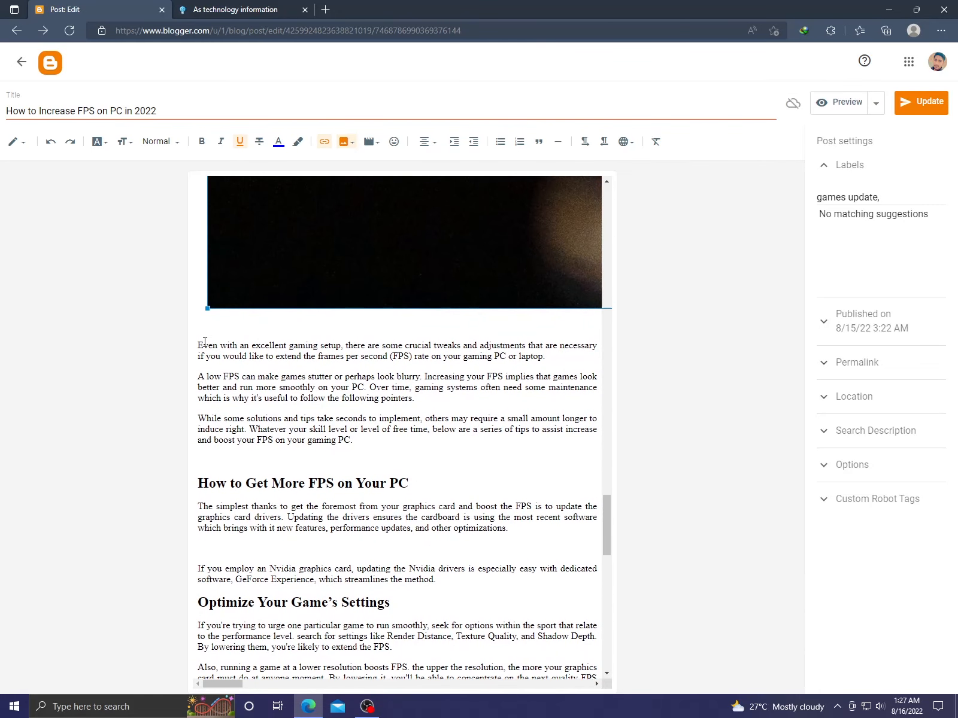
{"action": "left_click", "coordinate": [200, 344]}
{"action": "key", "text": "BackSpace"}
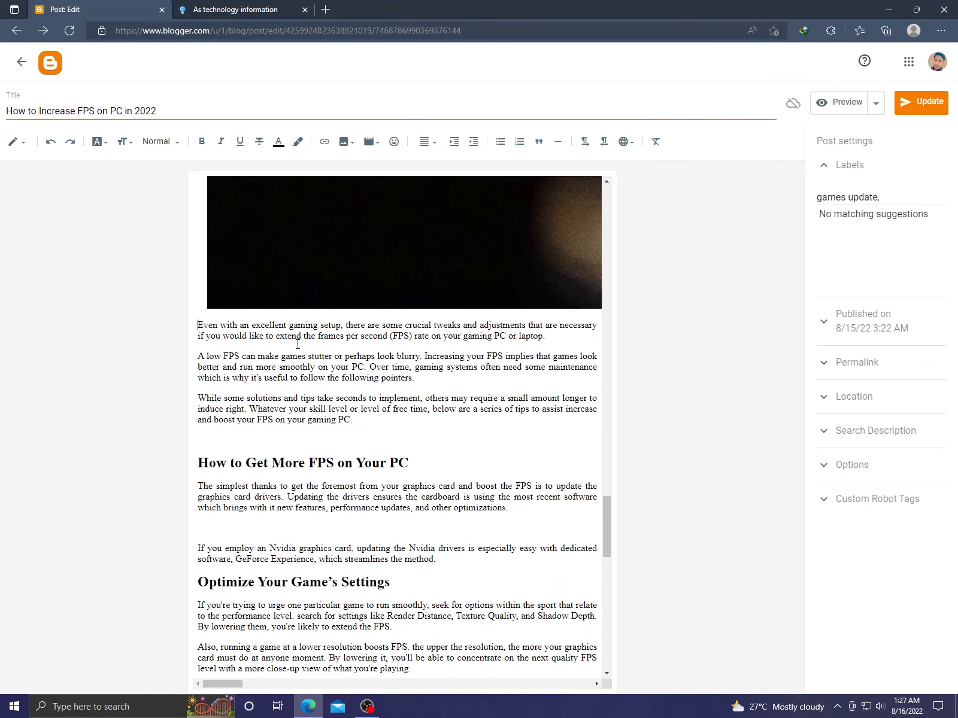
{"action": "scroll", "coordinate": [297, 344], "scroll_direction": "up", "scroll_amount": 10}
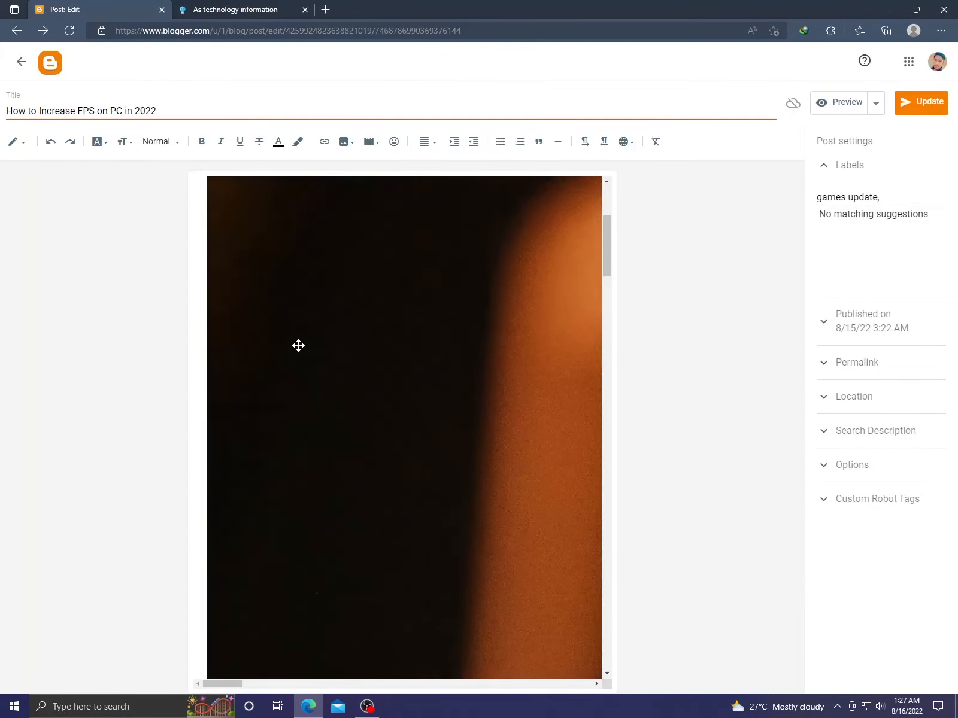
{"action": "scroll", "coordinate": [298, 344], "scroll_direction": "up", "scroll_amount": 3}
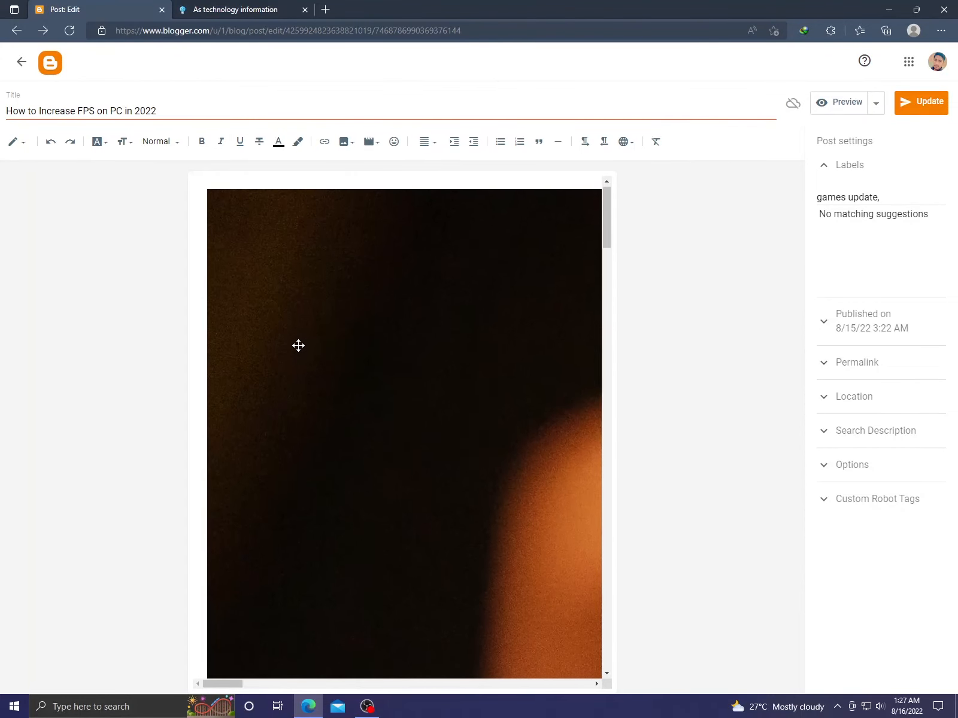
Open "How to Increase FPS on PC in 2022" on the live blog and reload it to check its lead image
{"action": "left_click", "coordinate": [236, 7]}
{"action": "scroll", "coordinate": [321, 315], "scroll_direction": "down", "scroll_amount": 12}
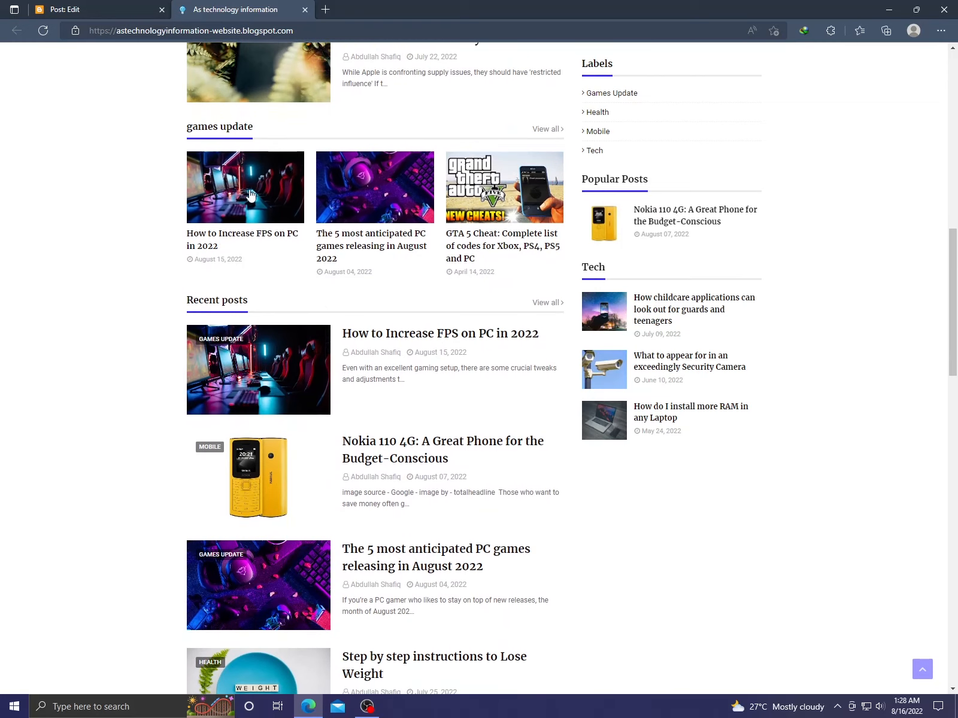
{"action": "left_click", "coordinate": [246, 239]}
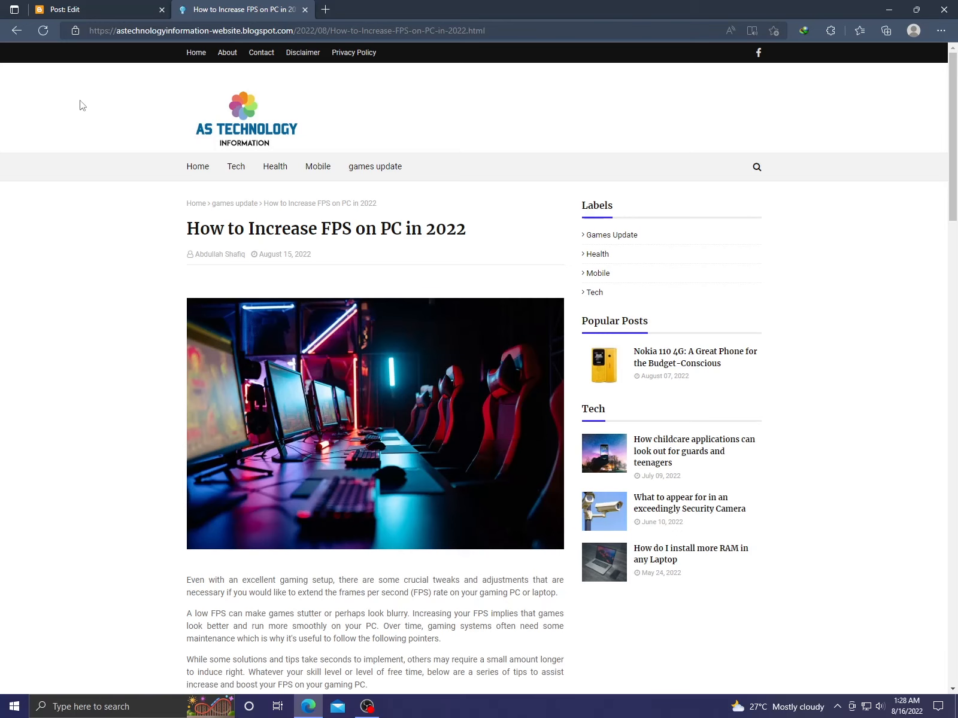
{"action": "left_click", "coordinate": [44, 31]}
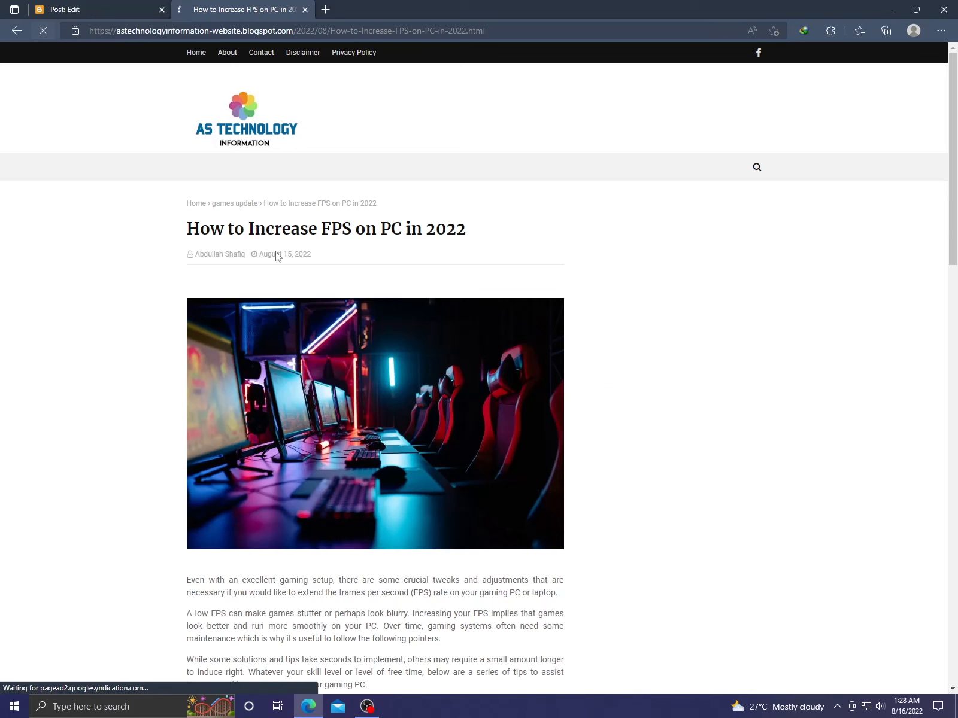
{"action": "scroll", "coordinate": [354, 396], "scroll_direction": "down", "scroll_amount": 2}
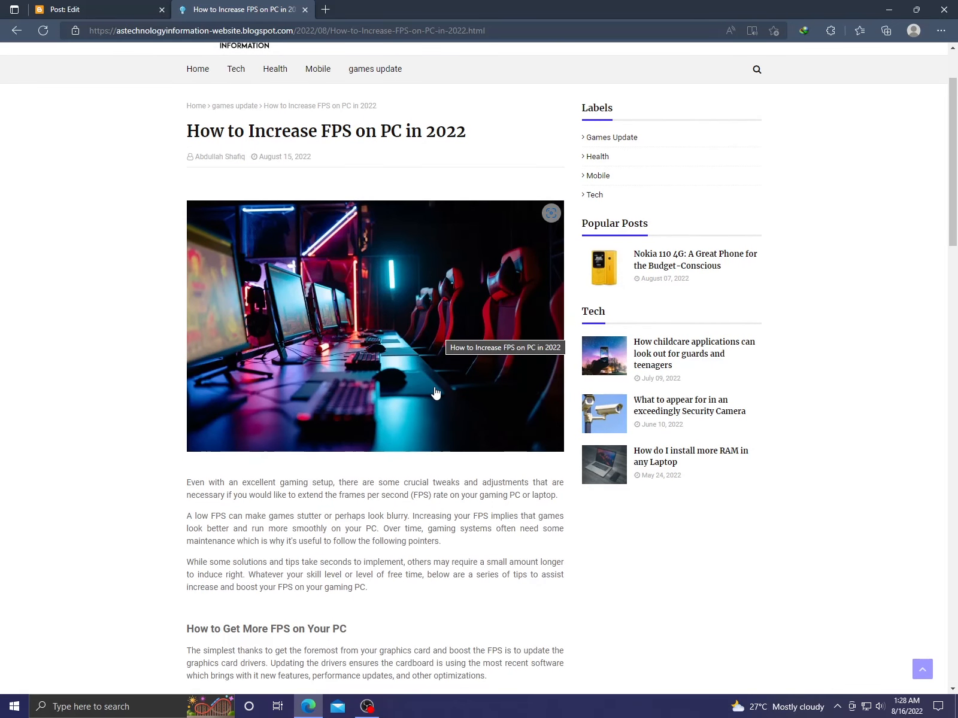
{"action": "key", "text": "F5"}
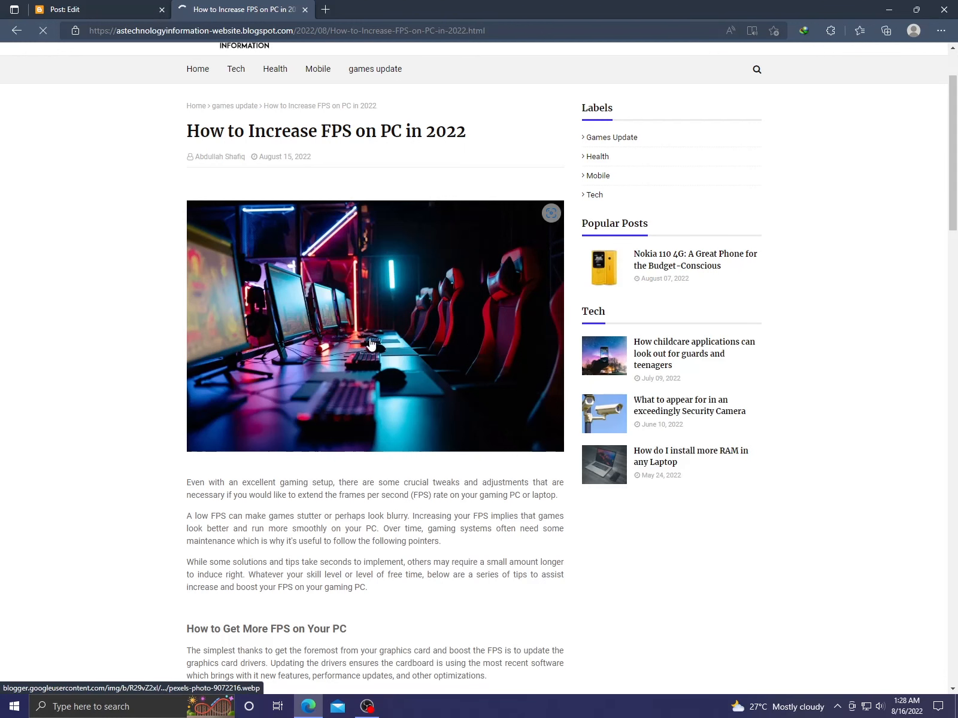
Publish the edited post's update from the Blogger editor, and reload the live post to check its lead image and text
{"action": "left_click", "coordinate": [76, 6]}
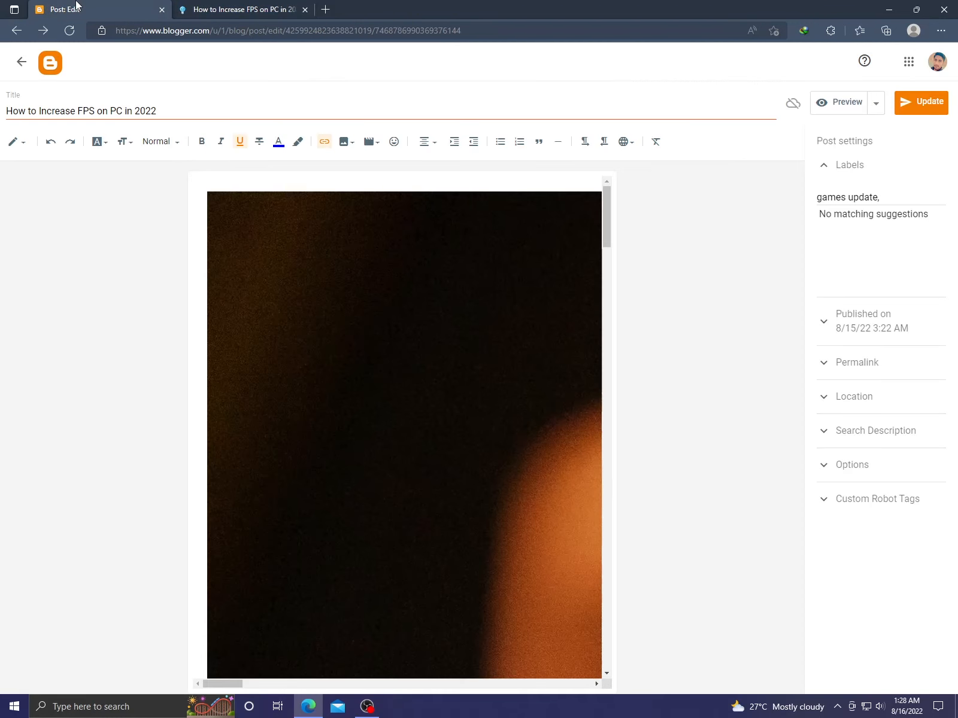
{"action": "left_click", "coordinate": [921, 109]}
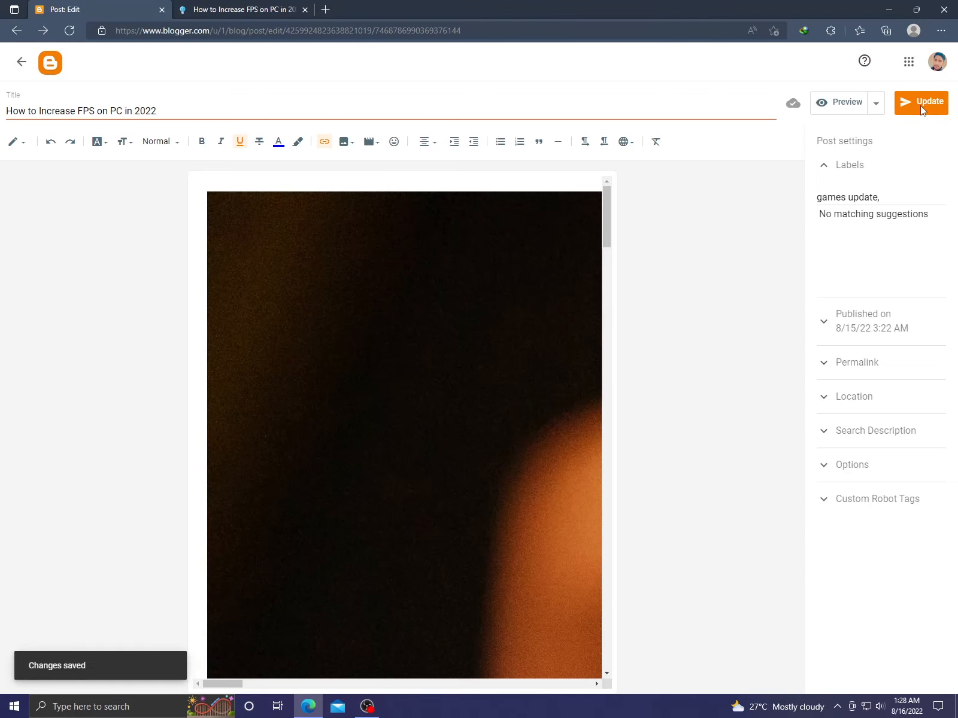
{"action": "left_click", "coordinate": [250, 8]}
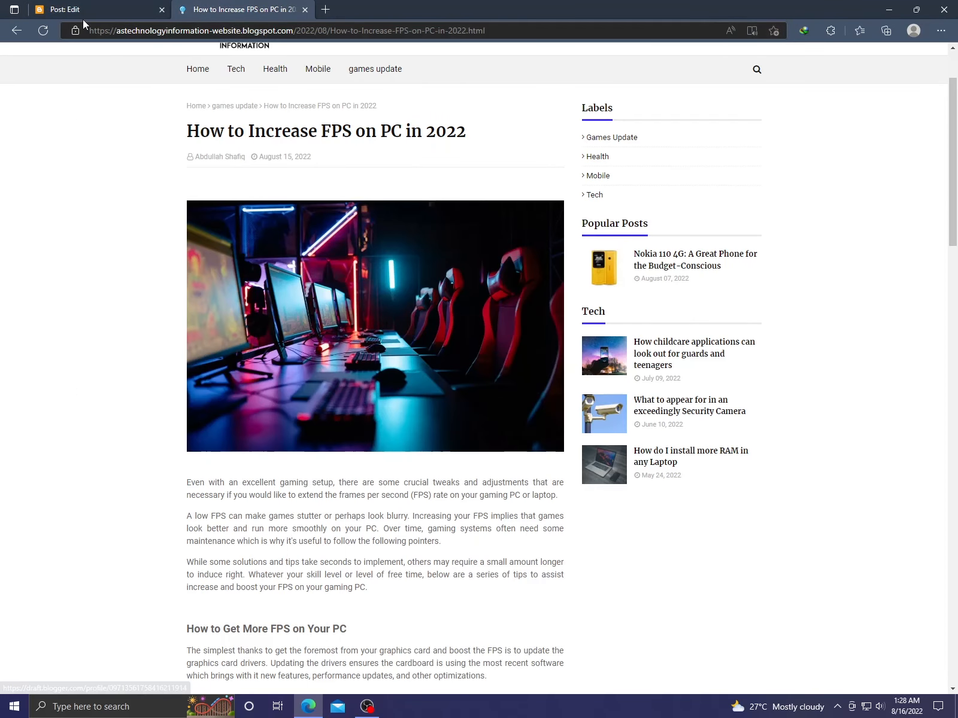
{"action": "left_click", "coordinate": [42, 30]}
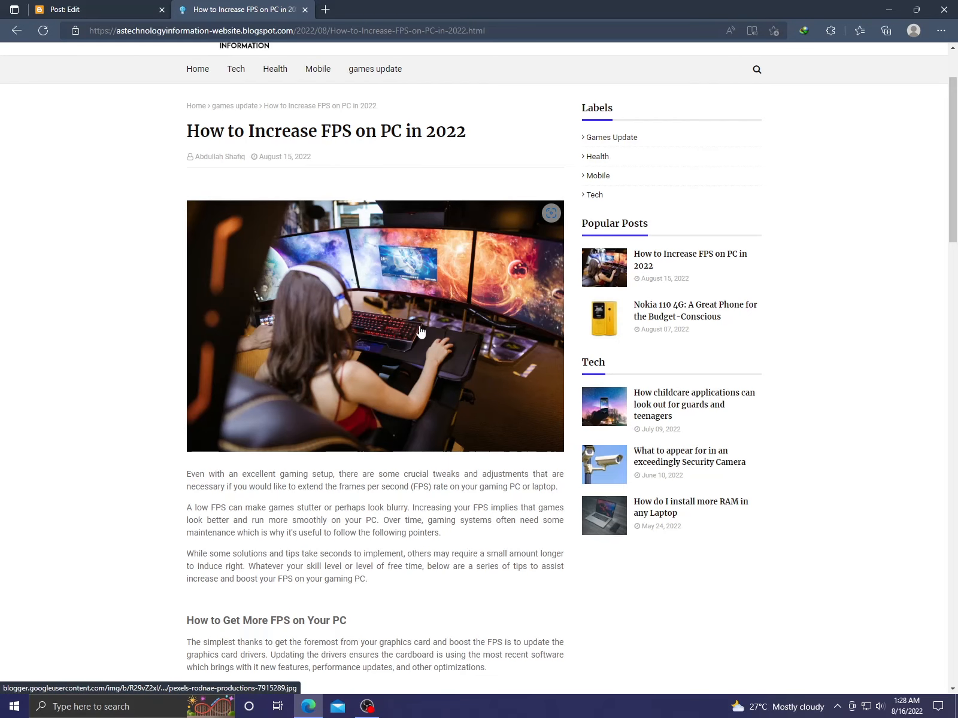
{"action": "scroll", "coordinate": [489, 367], "scroll_direction": "down", "scroll_amount": 10}
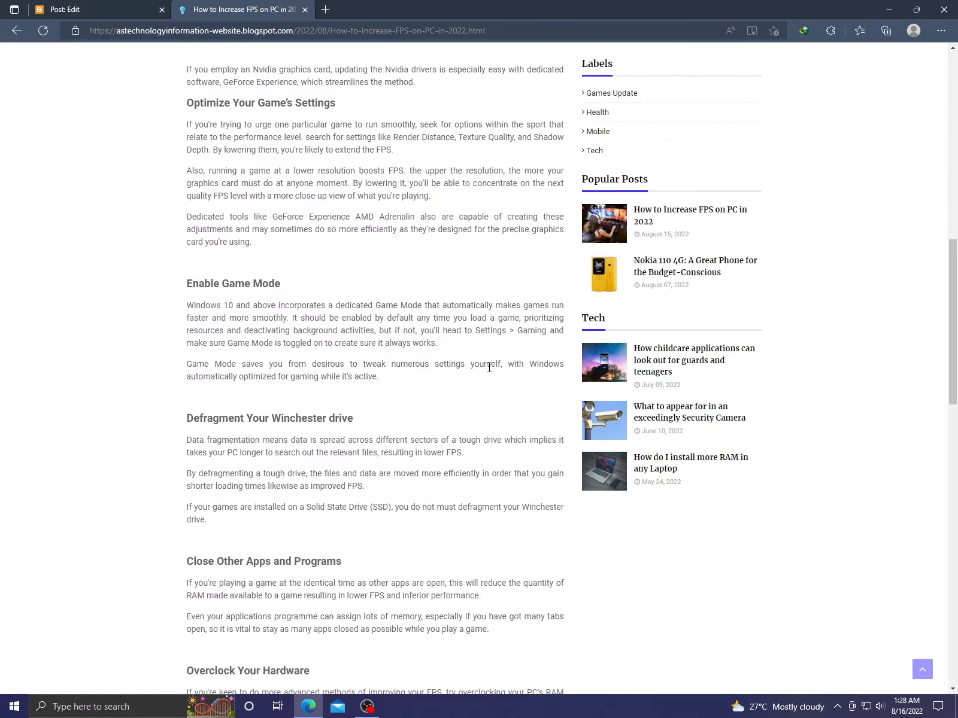